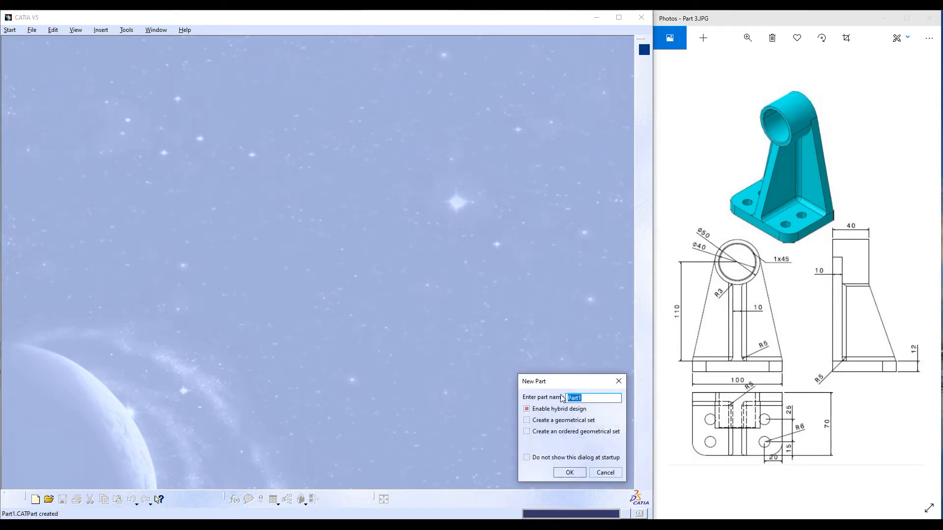
Create a new part named Part1 and hide the ground grid in an isometric view
click(571, 475)
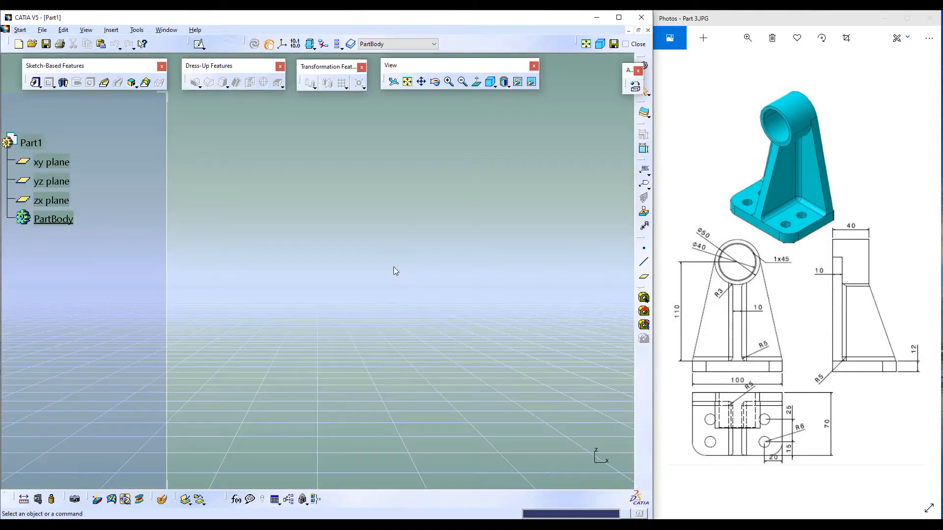
click(585, 44)
click(601, 44)
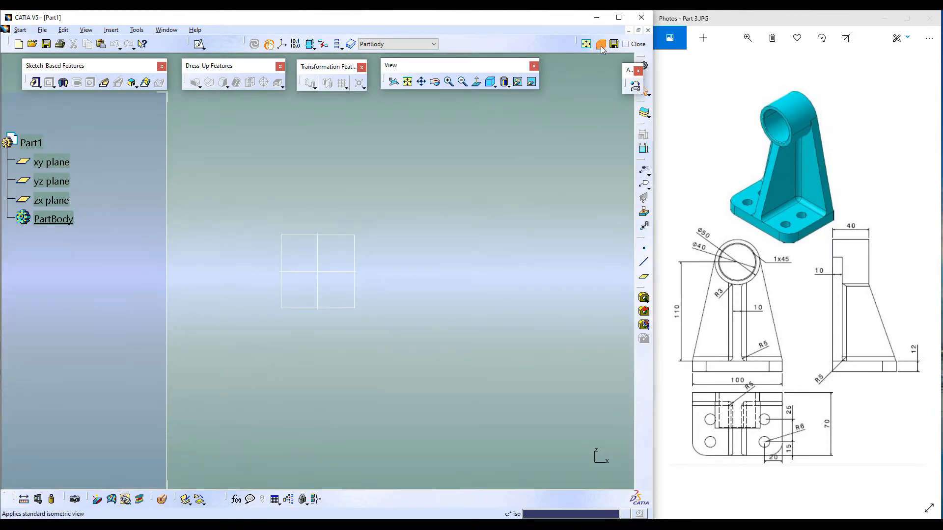
click(85, 30)
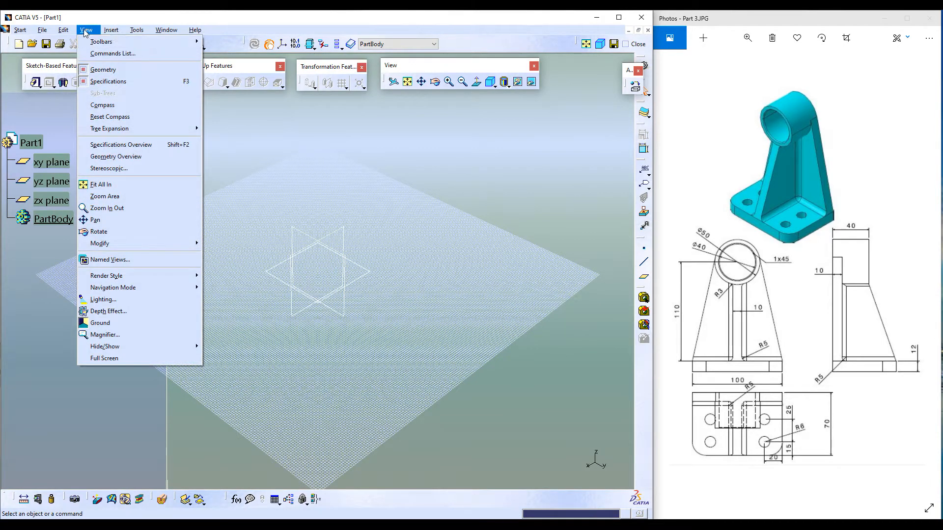
click(101, 322)
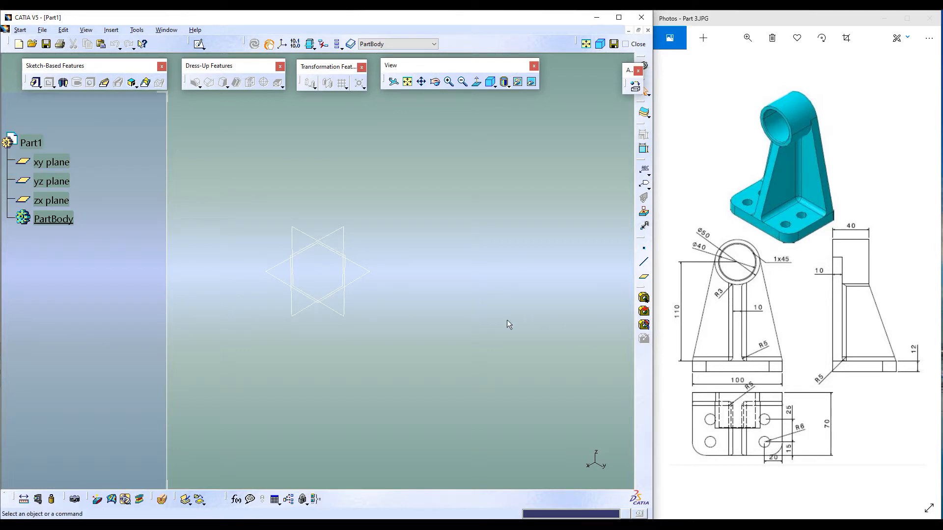
Start a sketch on the xy plane and place the centre of a centered rectangle at the origin
click(366, 281)
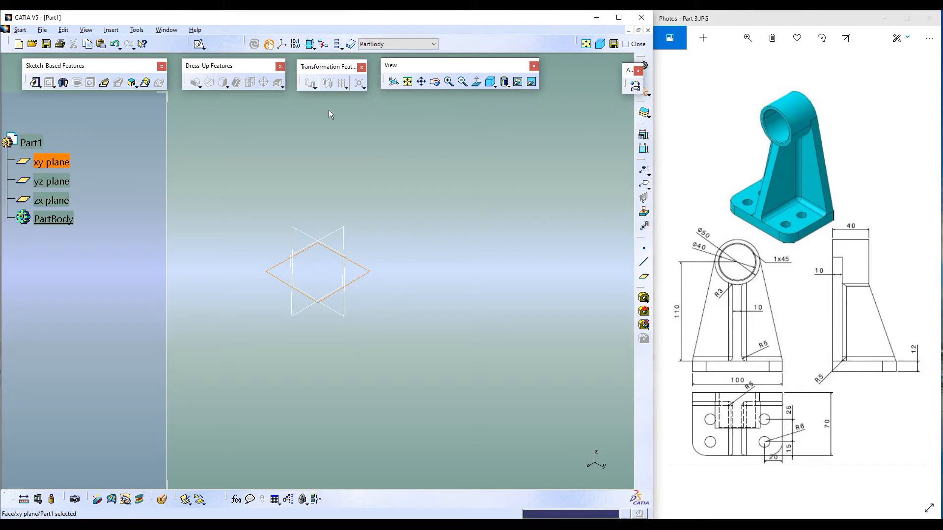
click(198, 46)
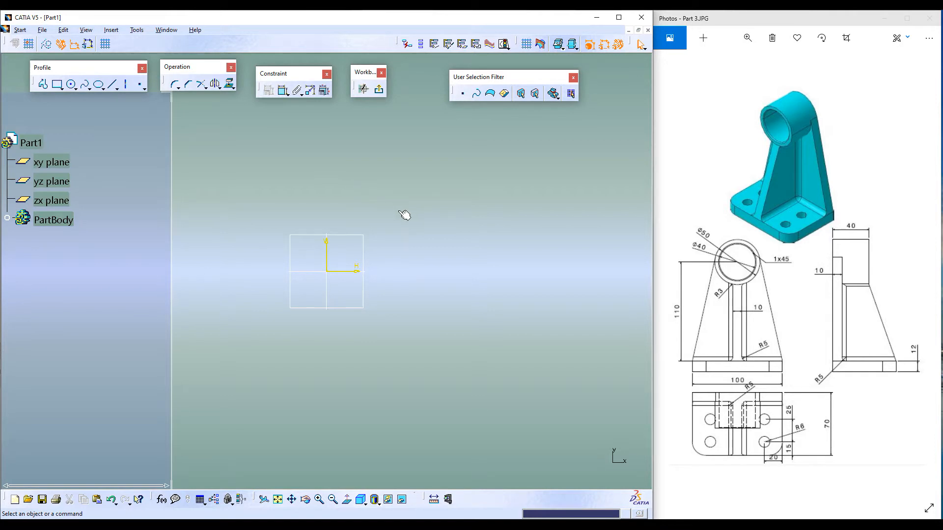
click(61, 89)
click(172, 97)
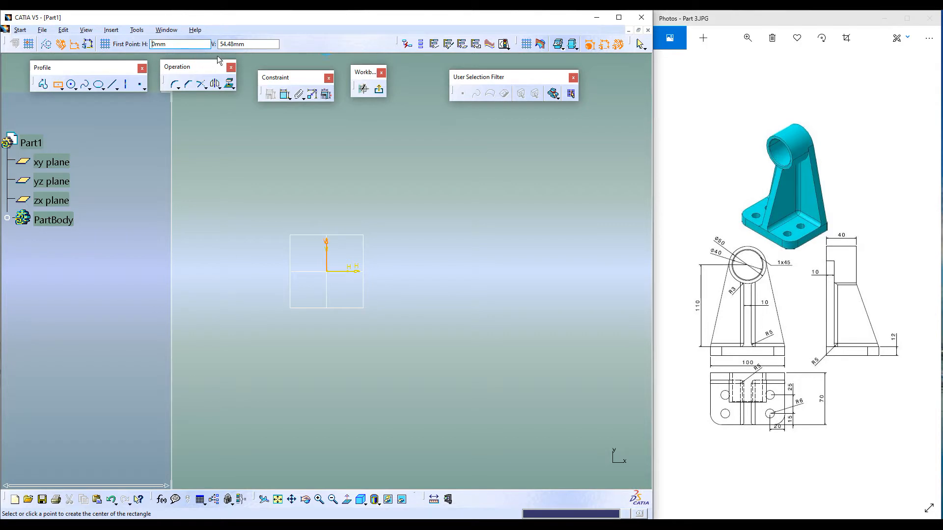
click(248, 45)
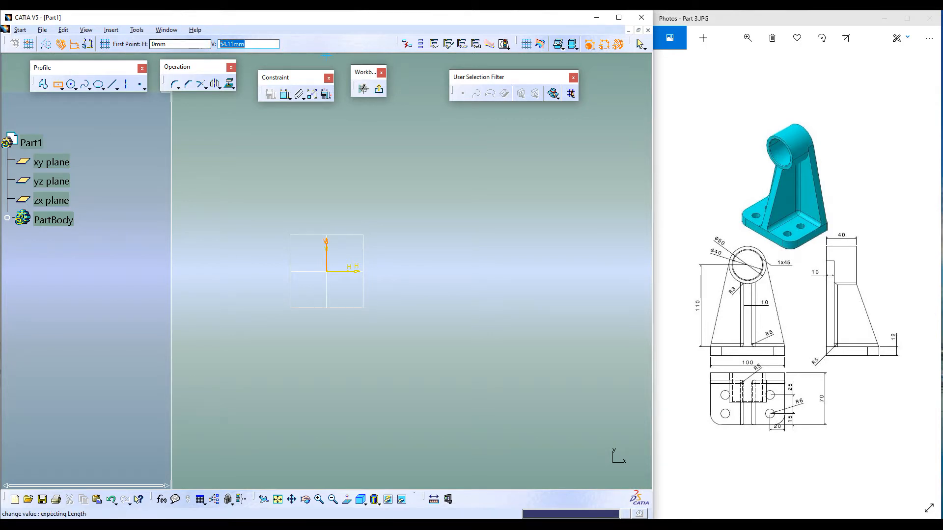
text(0)
key(Return)
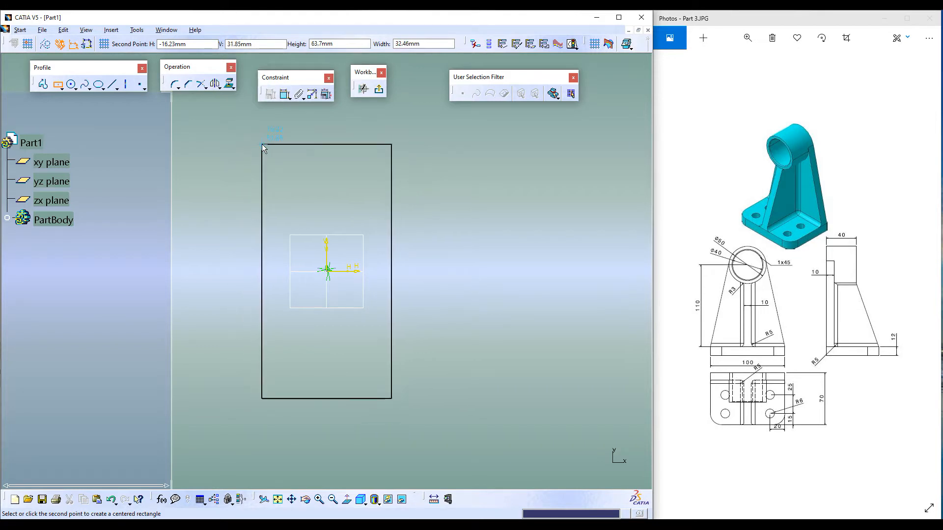
Complete the centered rectangle with a height of 100 mm and a width of 70 mm, and exit the sketch
click(349, 44)
text(100)
click(395, 43)
text(70)
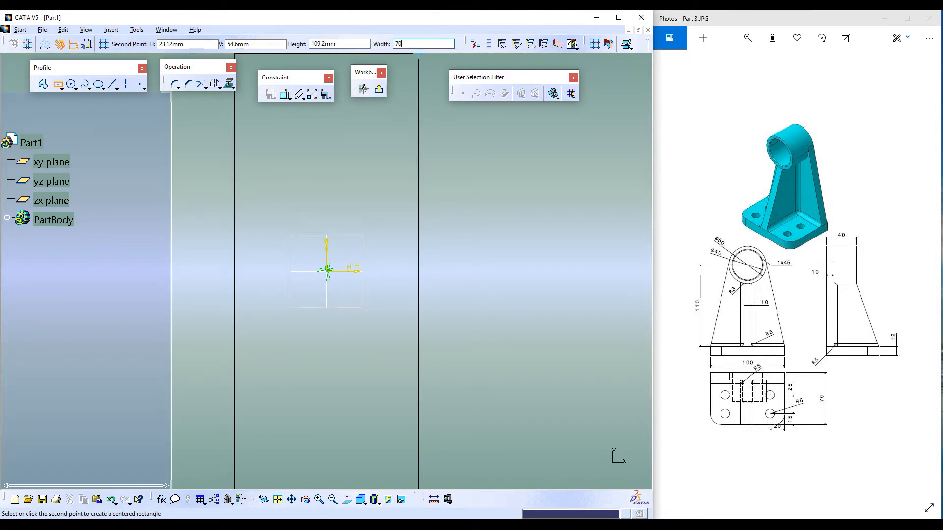
key(Return)
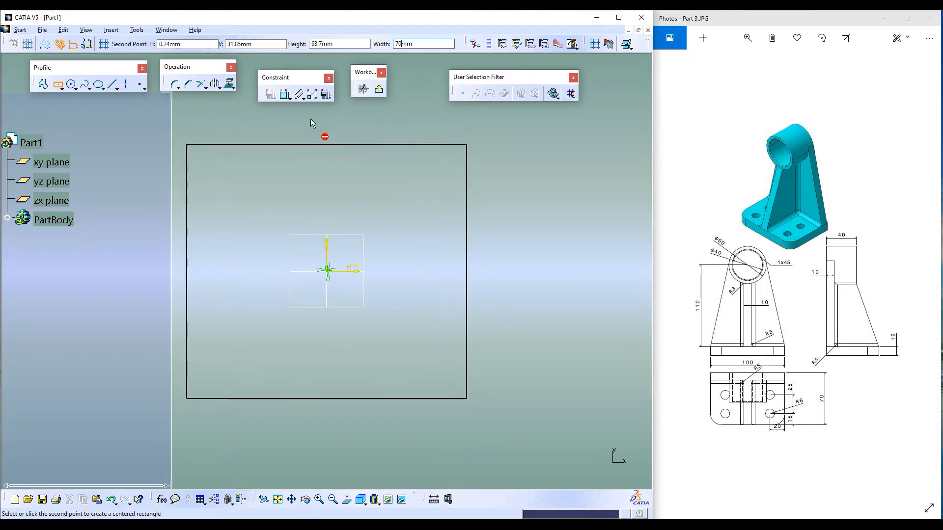
double_click(341, 43)
text(100)
key(Return)
click(278, 499)
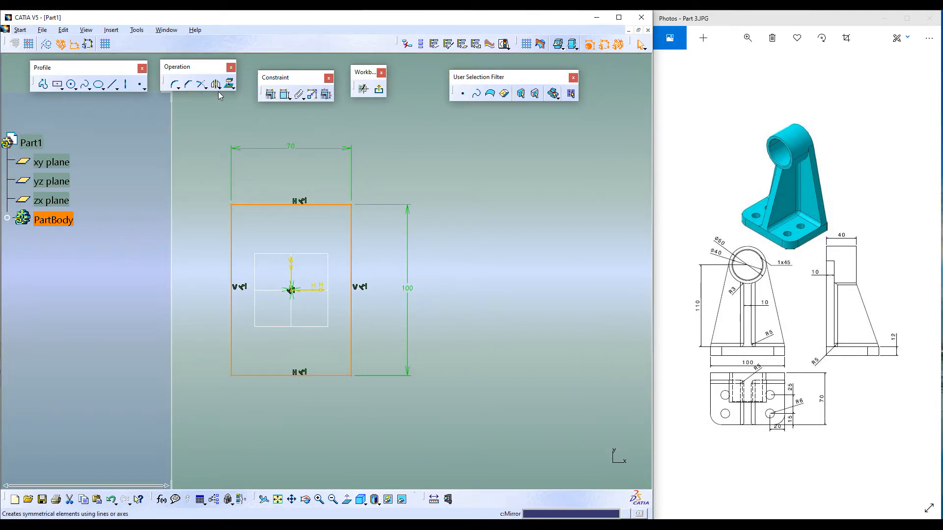
click(641, 45)
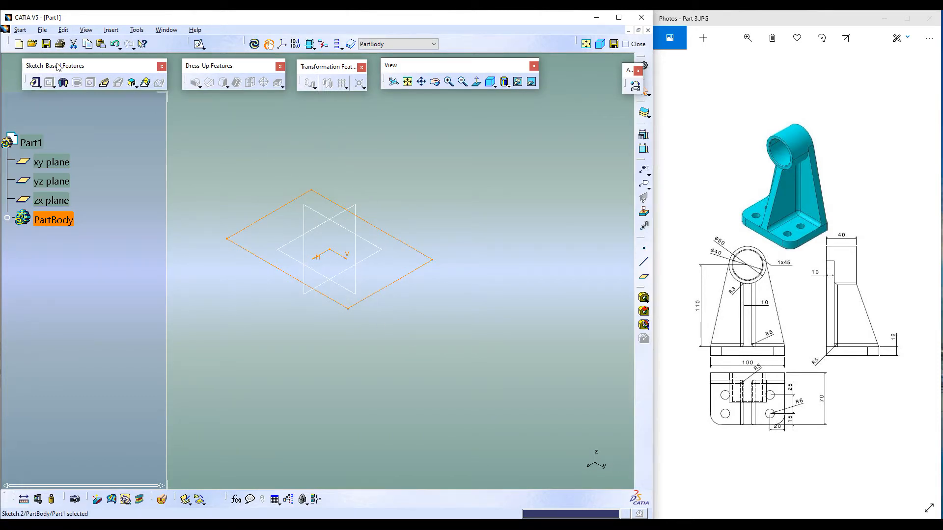
Pad the rectangle sketch by 12 mm to form the base plate
click(36, 83)
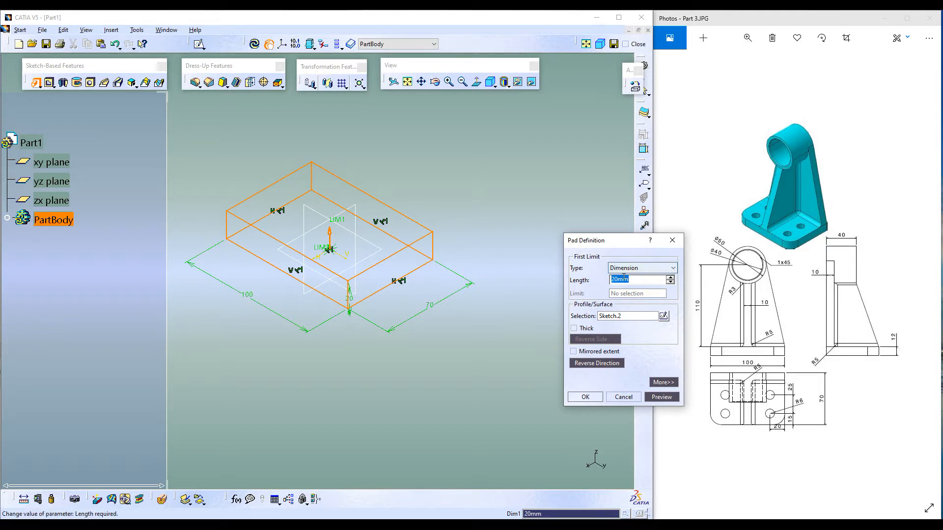
text(12)
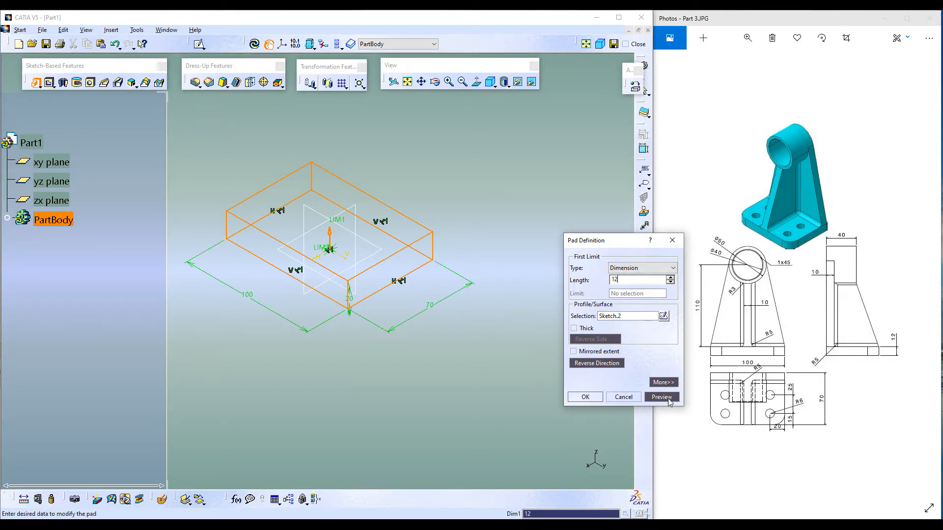
click(662, 396)
click(584, 397)
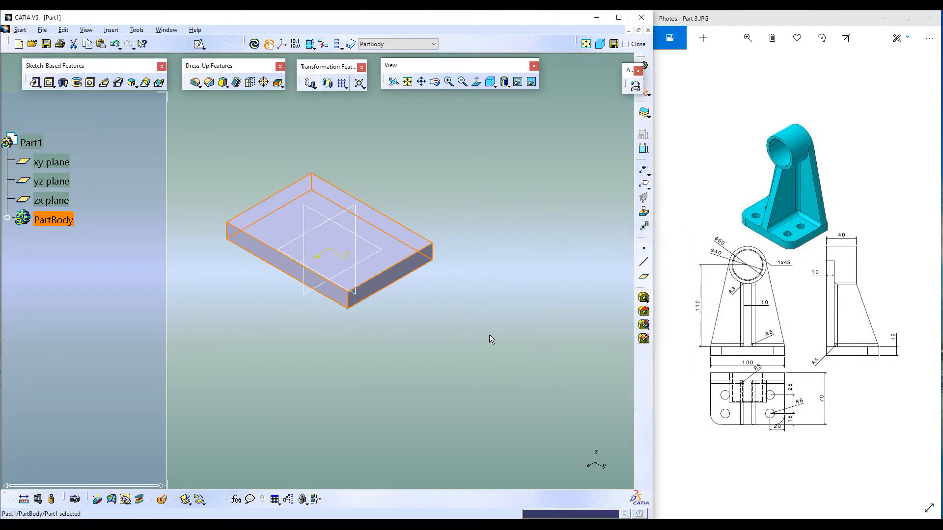
Sketch a 25 mm radius circle on the base plate's 100 mm side face, centred on the vertical axis about 88 mm above the plate
middle_drag(496, 313, 242, 326)
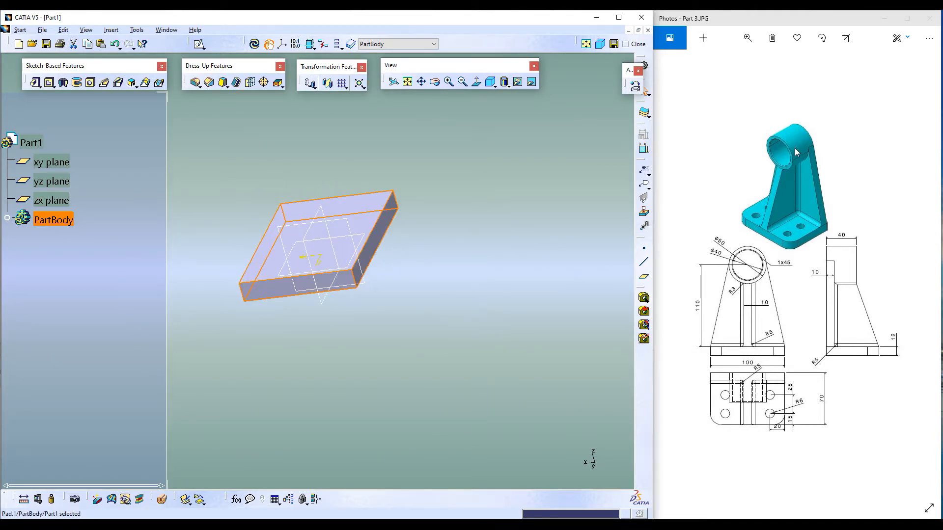
click(389, 232)
click(387, 219)
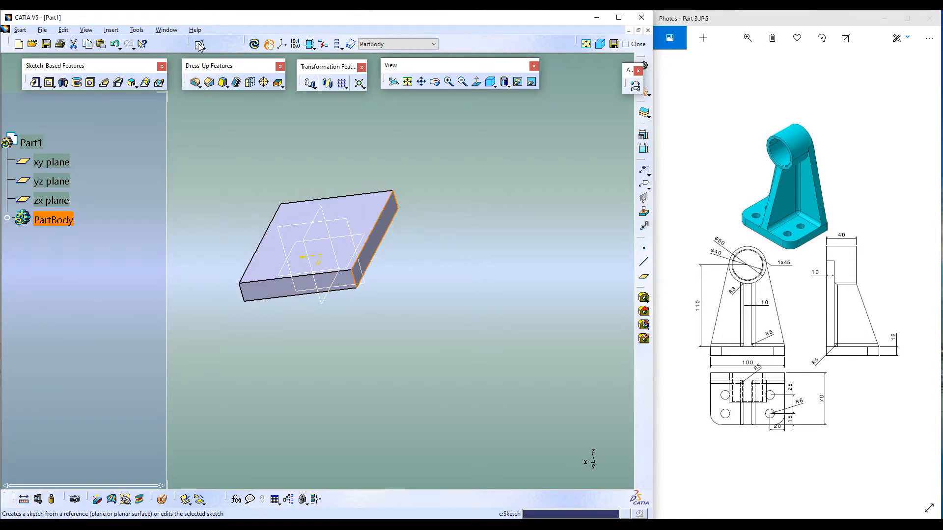
click(199, 45)
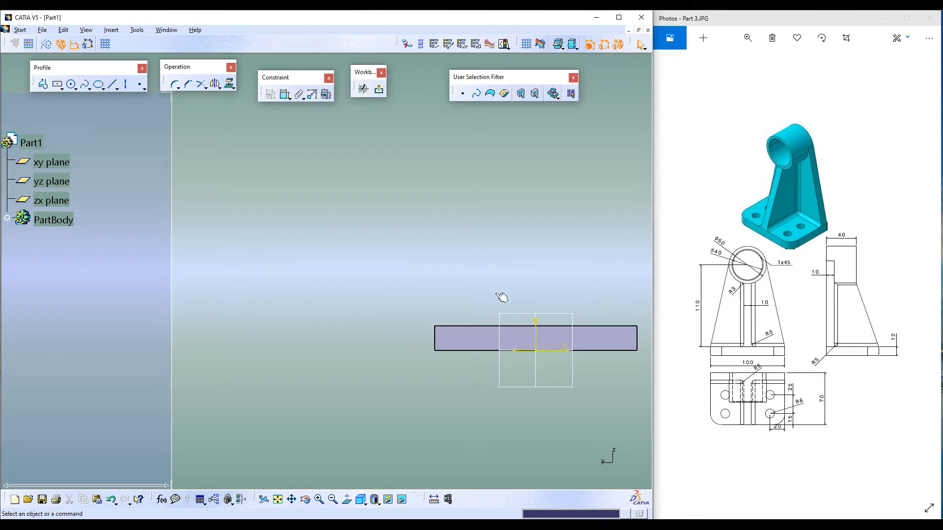
mouse_move(544, 295)
middle_down()
mouse_move(381, 265)
mouse_move(393, 308)
middle_up()
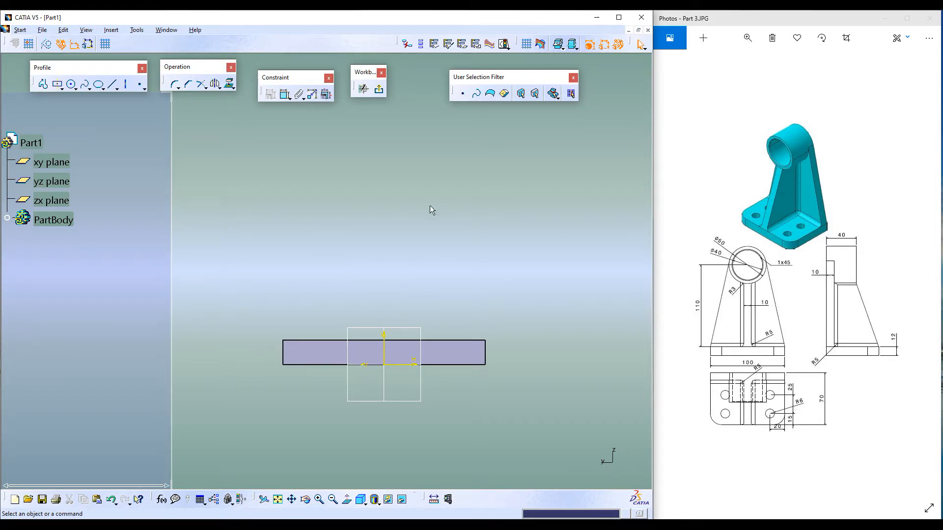
click(72, 86)
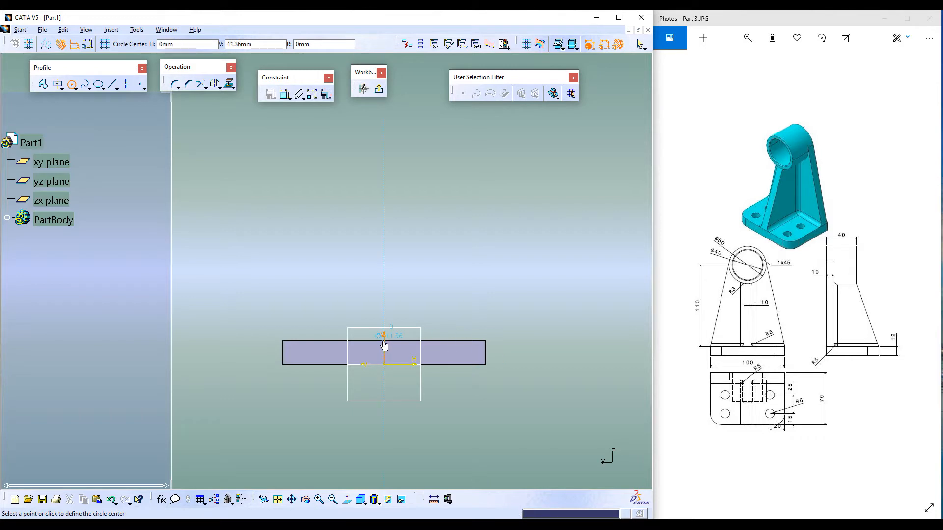
click(383, 161)
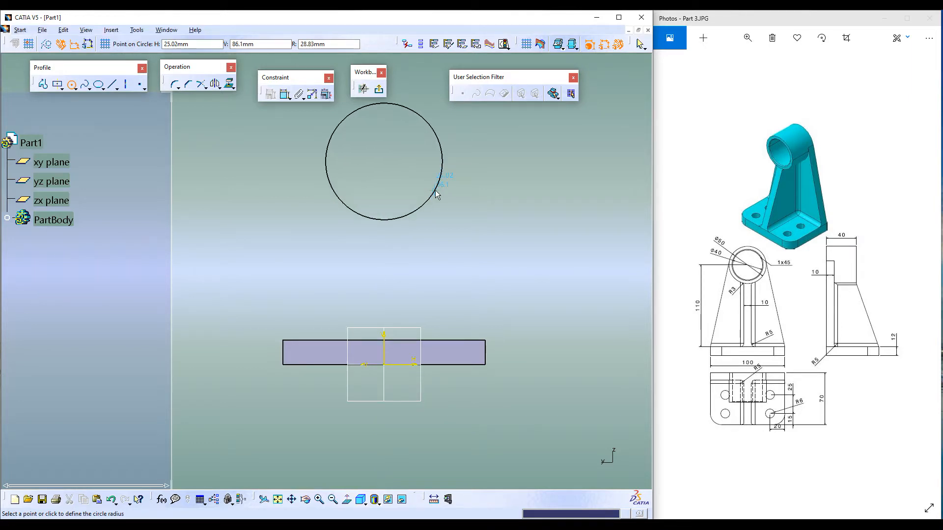
key(Tab)
key(Tab)
key(Tab)
text(2)
key(Return)
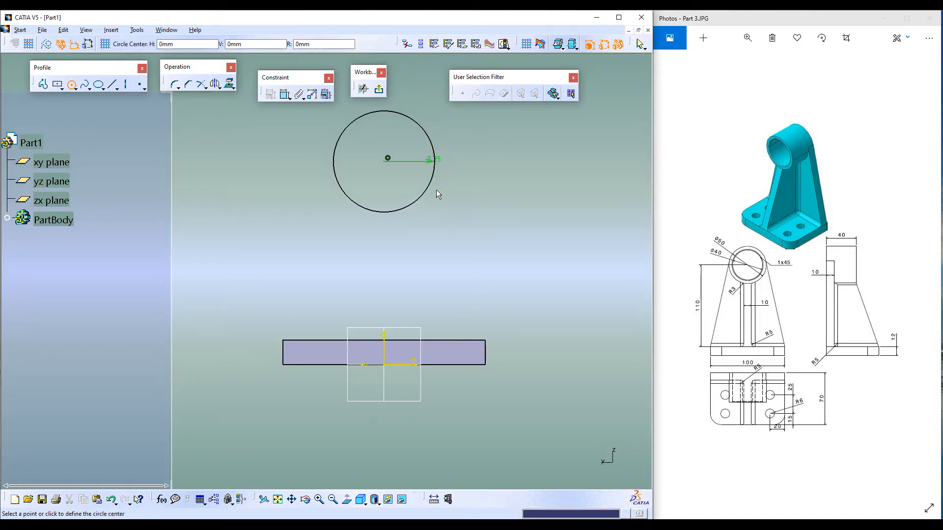
Draw a concentric inner circle with a 20 mm radius
click(387, 159)
text(20)
key(Return)
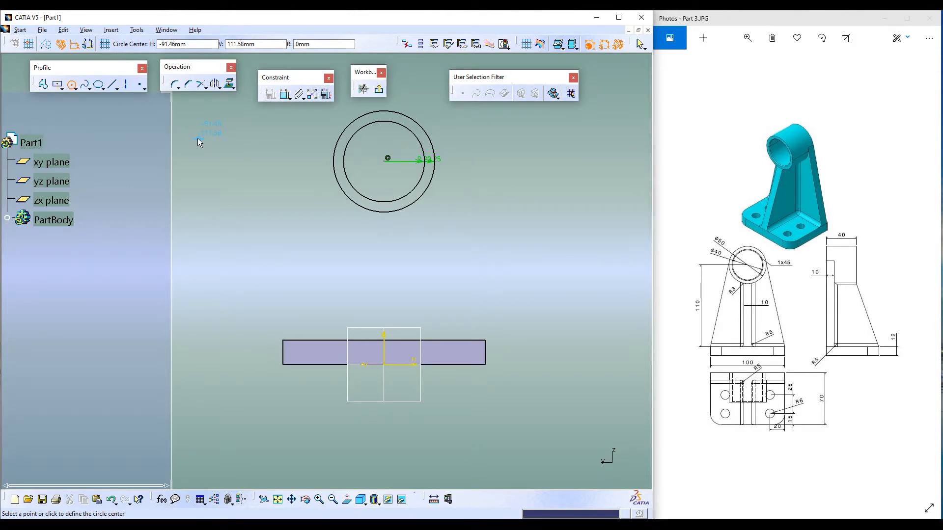
key(Escape)
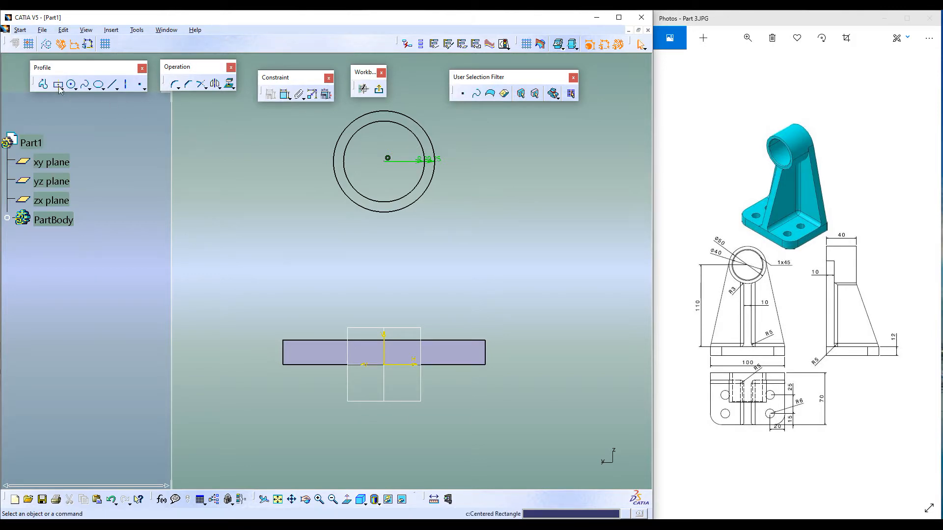
Constrain the circles' centre to 110 mm above the plate's top edge and exit the sketch
click(284, 95)
click(384, 161)
click(426, 340)
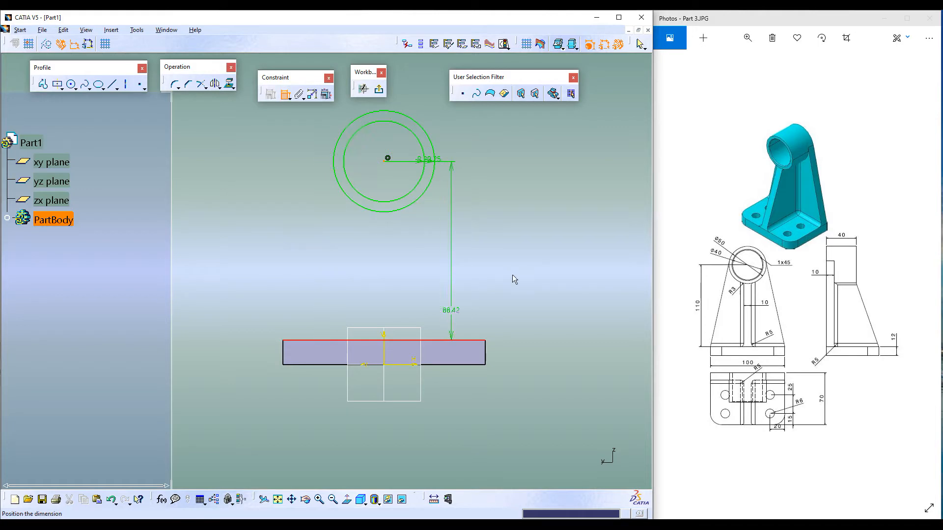
click(534, 261)
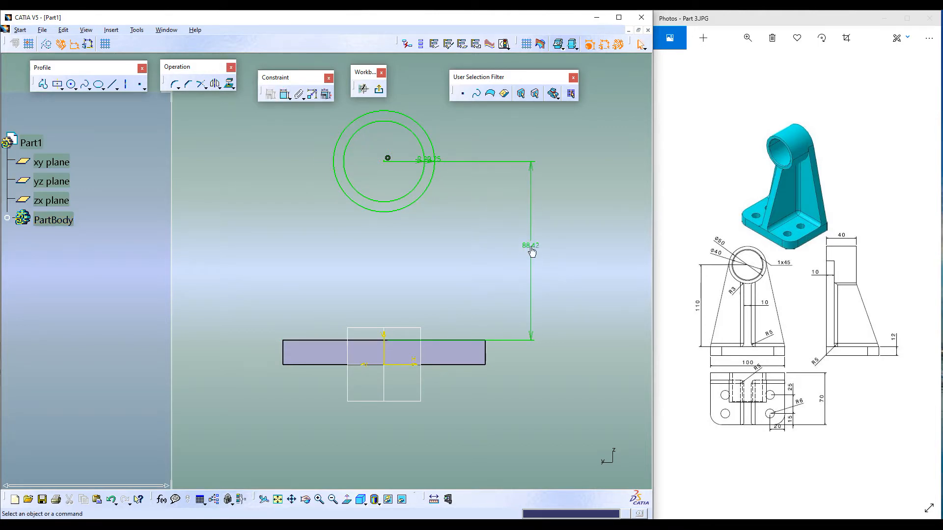
double_click(526, 245)
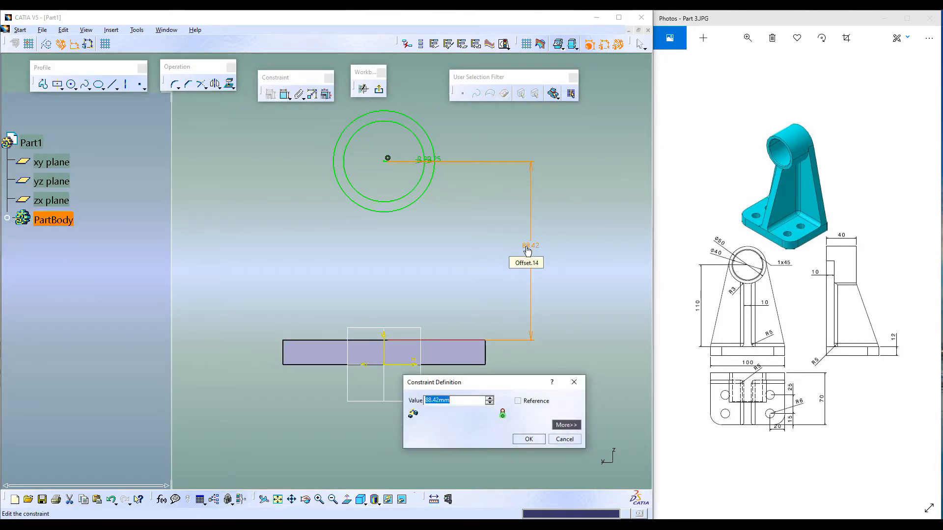
text(110)
key(Return)
click(379, 90)
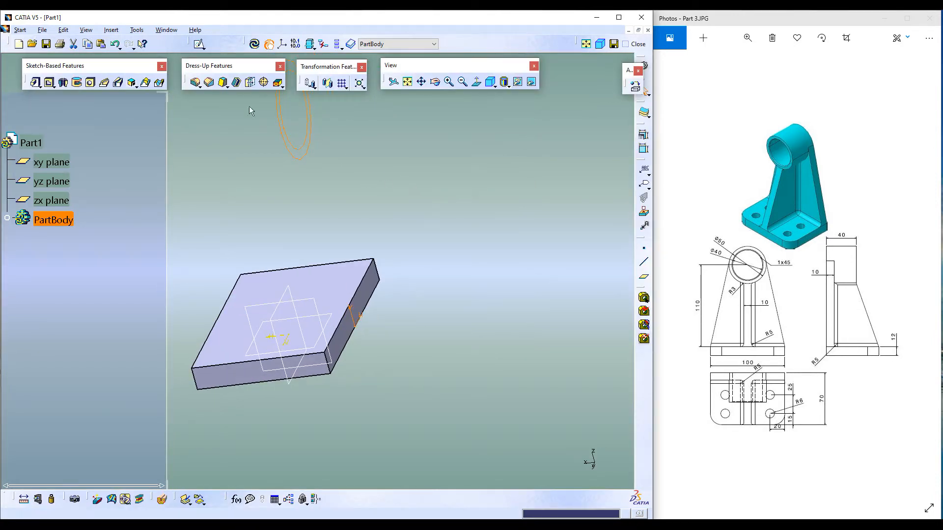
Pad the ring sketch by 40 mm in the reversed direction so the cylinder extends over the base plate
click(35, 82)
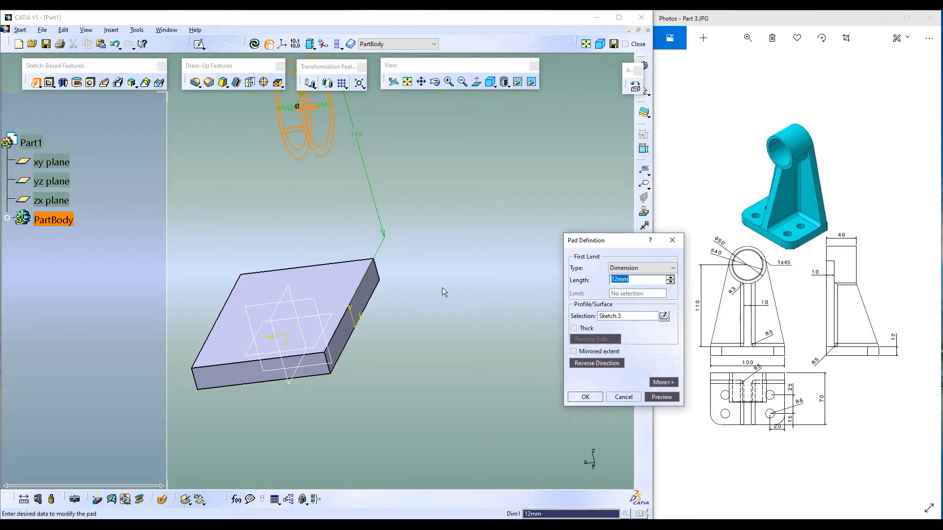
middle_drag(437, 294, 487, 301)
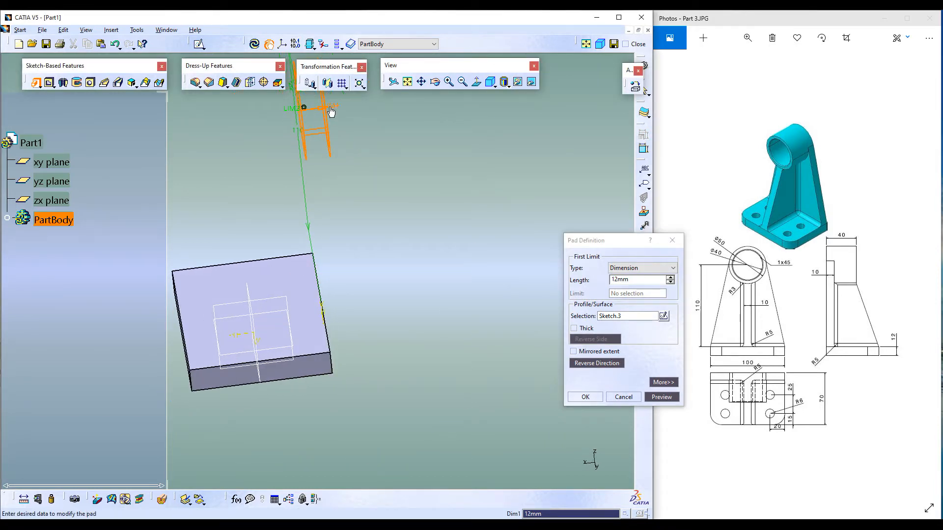
click(607, 364)
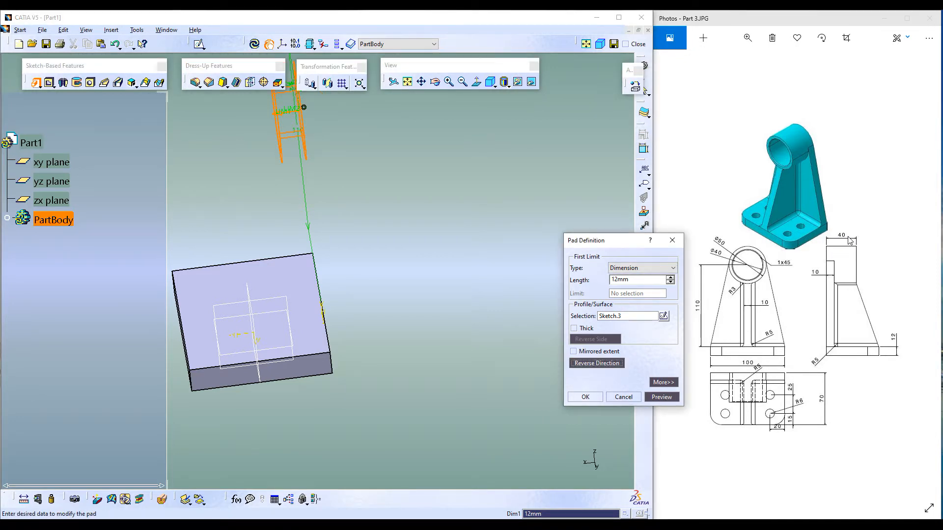
click(629, 279)
double_click(630, 279)
text(40)
click(659, 395)
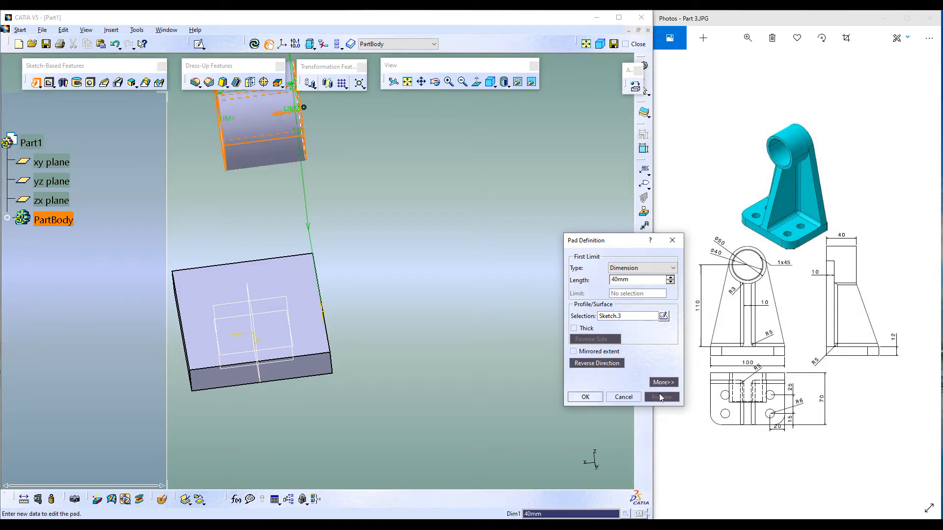
click(584, 396)
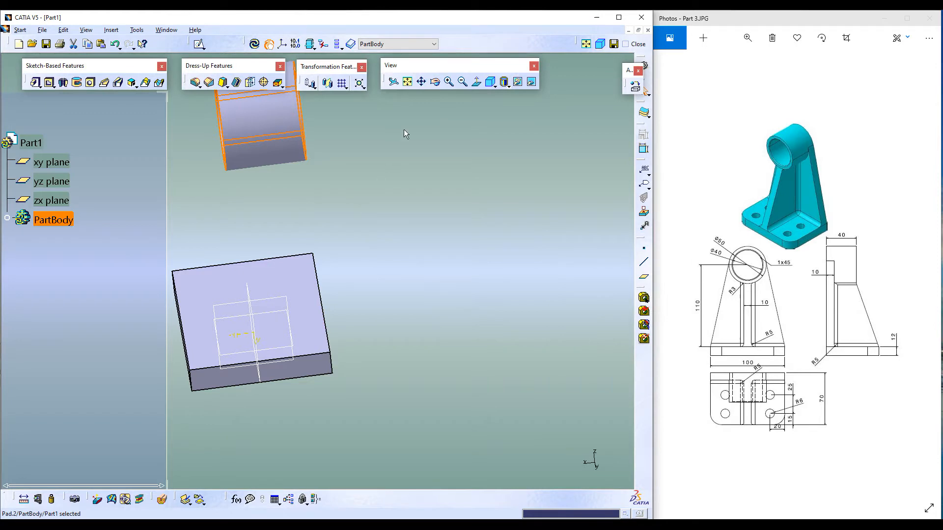
Start a sketch on the base plate's 100 mm side face and project the cylinder's outer circle and the plate's top edge
click(407, 82)
click(492, 85)
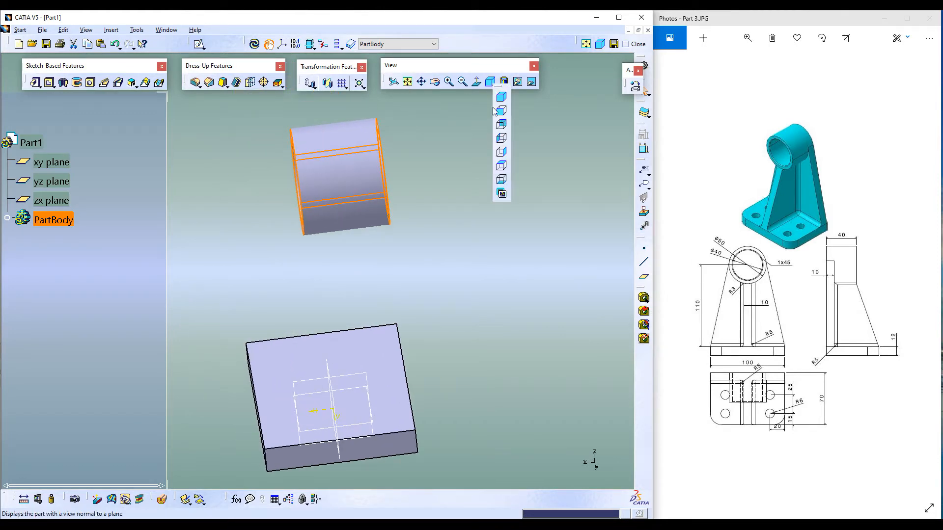
click(501, 124)
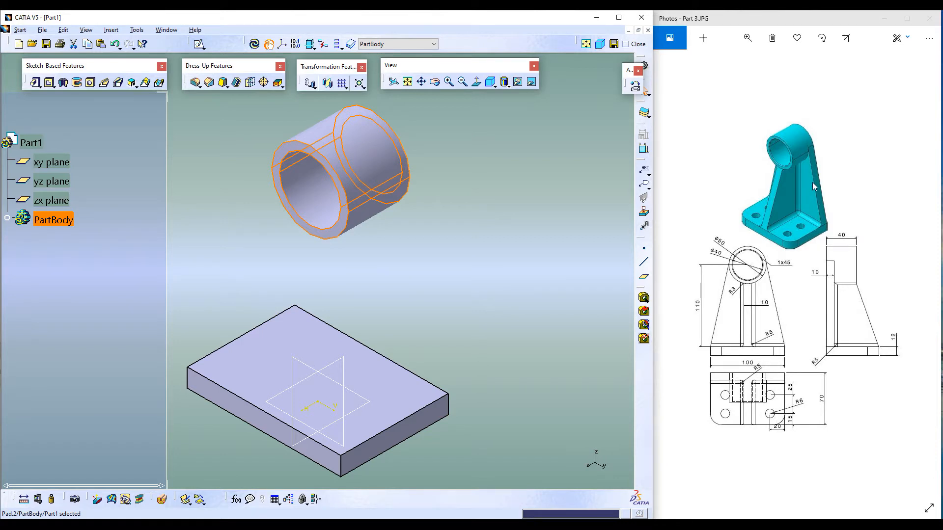
middle_drag(497, 310, 370, 311)
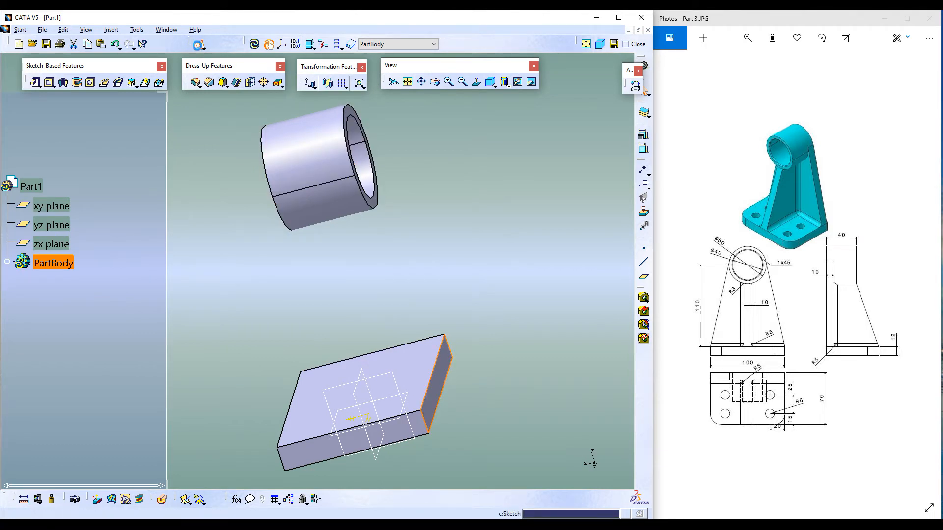
click(185, 500)
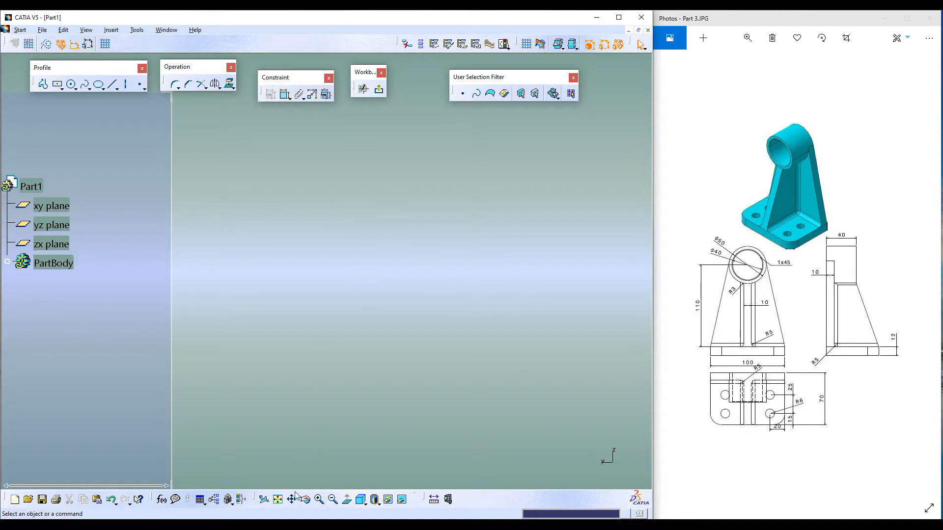
click(278, 500)
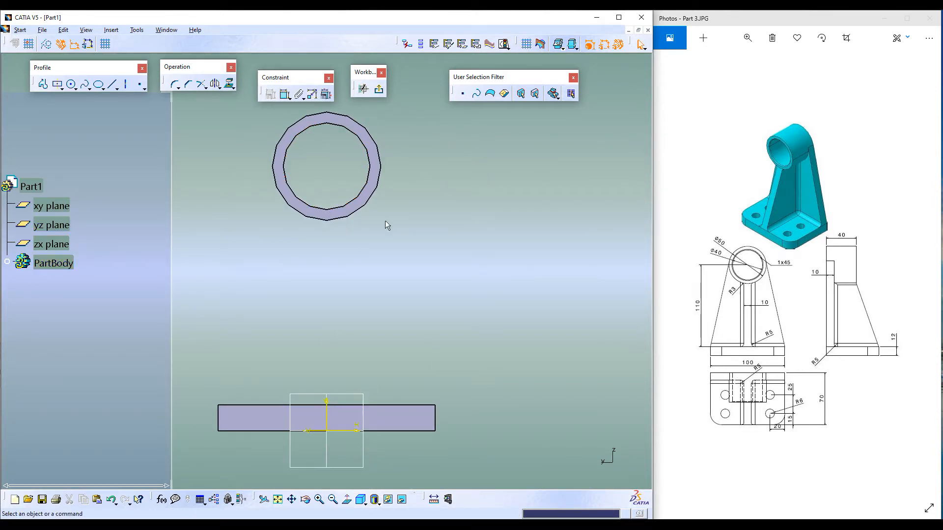
click(229, 87)
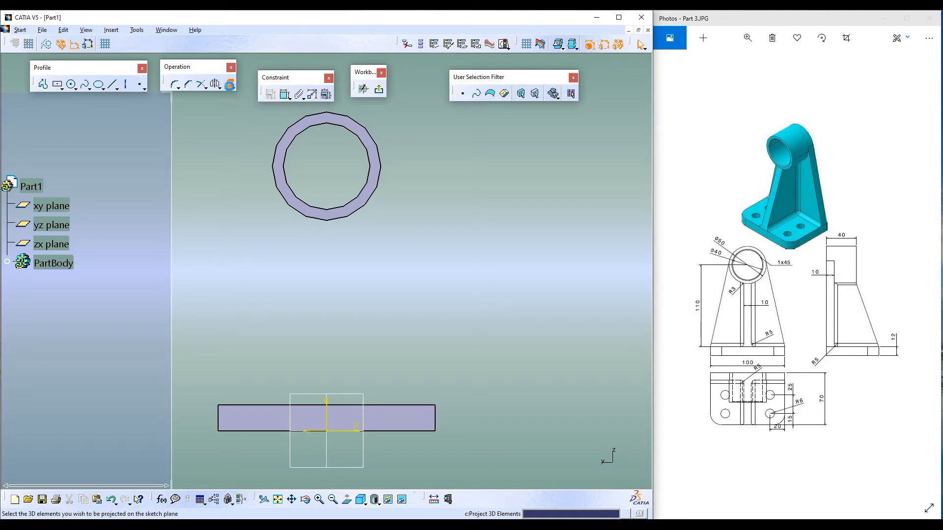
click(301, 215)
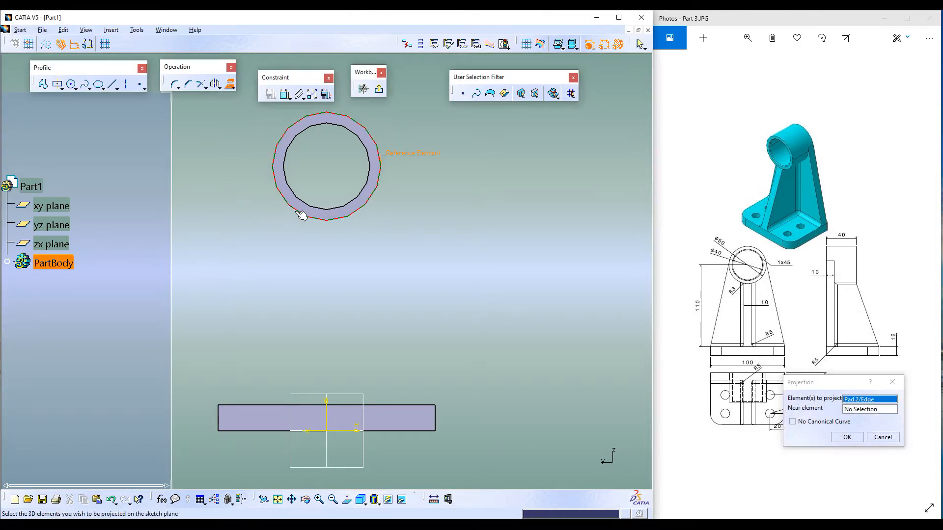
click(390, 406)
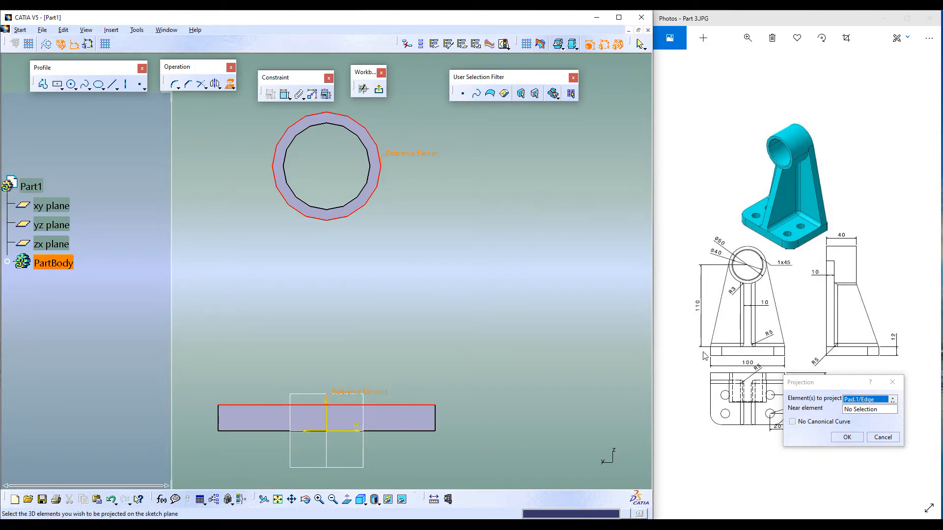
drag(828, 383, 542, 278)
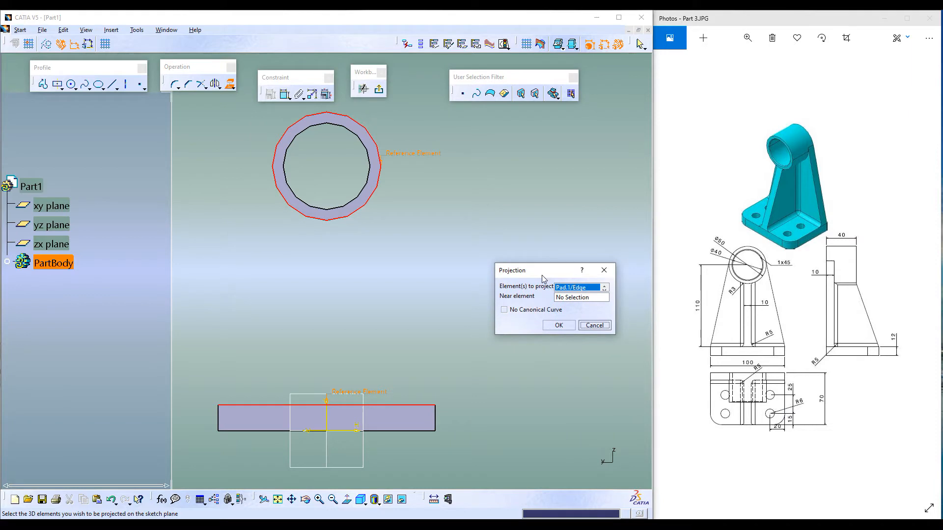
click(557, 326)
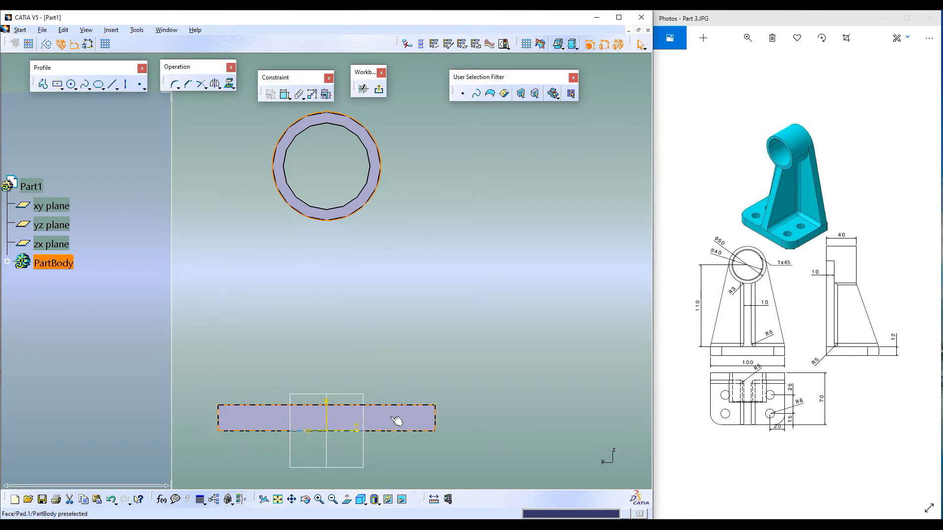
click(395, 268)
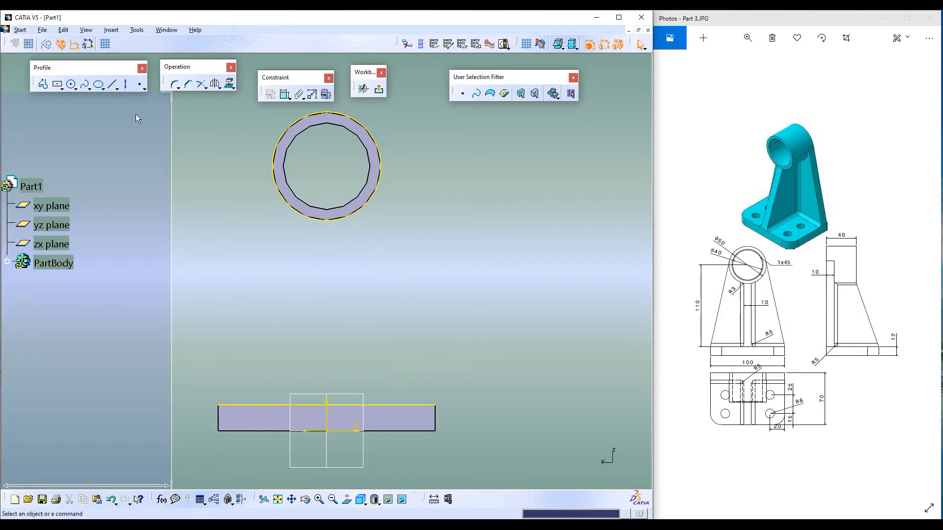
Draw a slanted line from just outside the projected circle's lower side to the nearer end of the plate's top edge
click(114, 87)
click(386, 220)
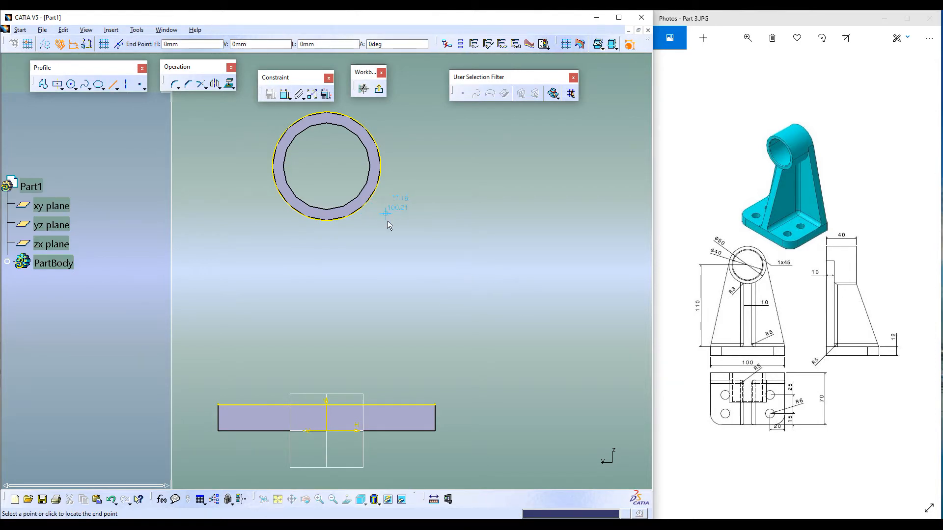
click(436, 405)
click(440, 252)
Constrain the slanted line's upper endpoint to be coincident with the projected outer circle
click(387, 213)
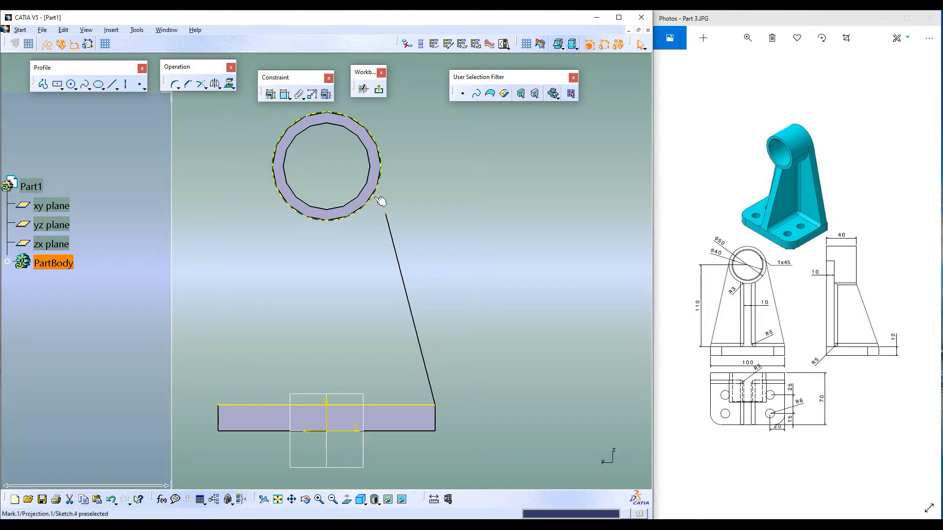
ctrl+click(377, 199)
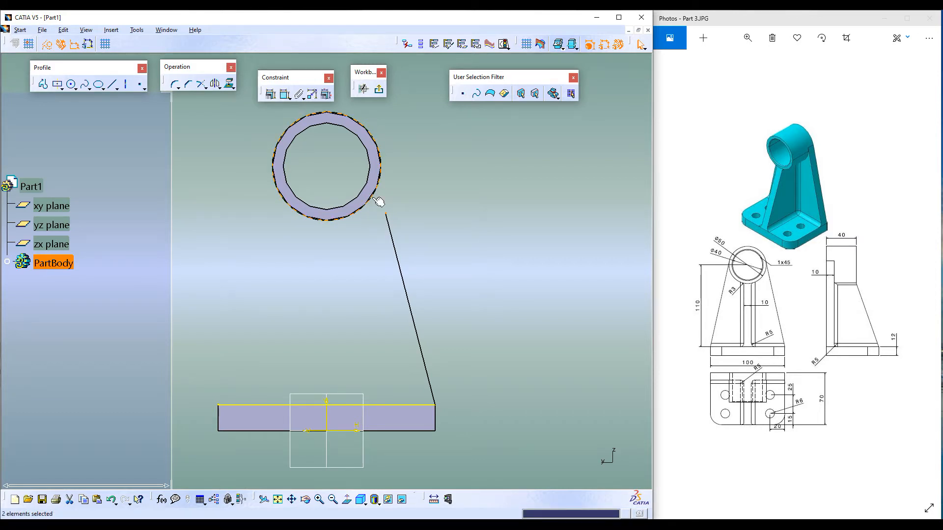
click(271, 95)
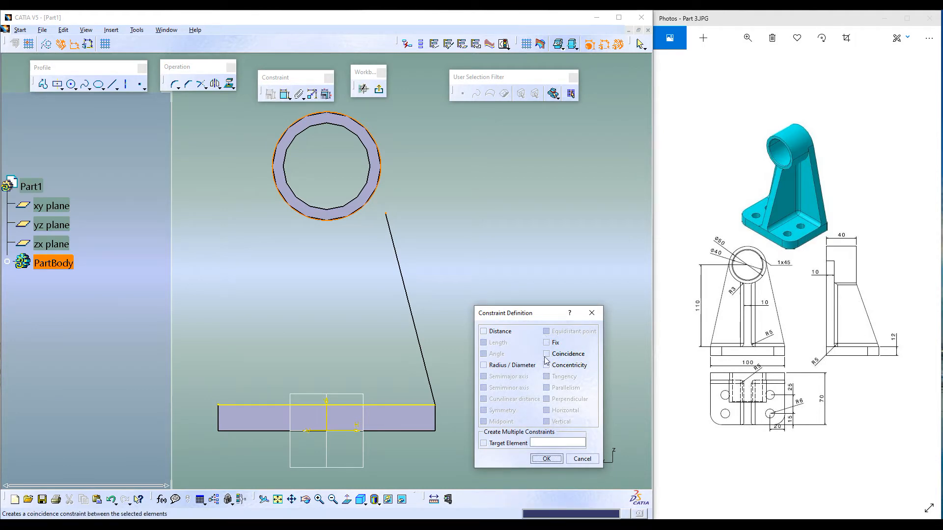
click(546, 354)
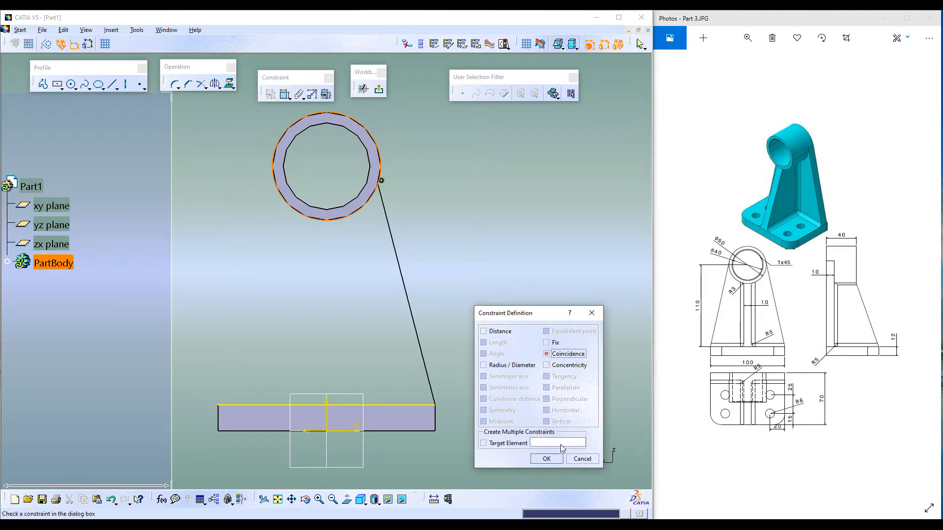
click(547, 459)
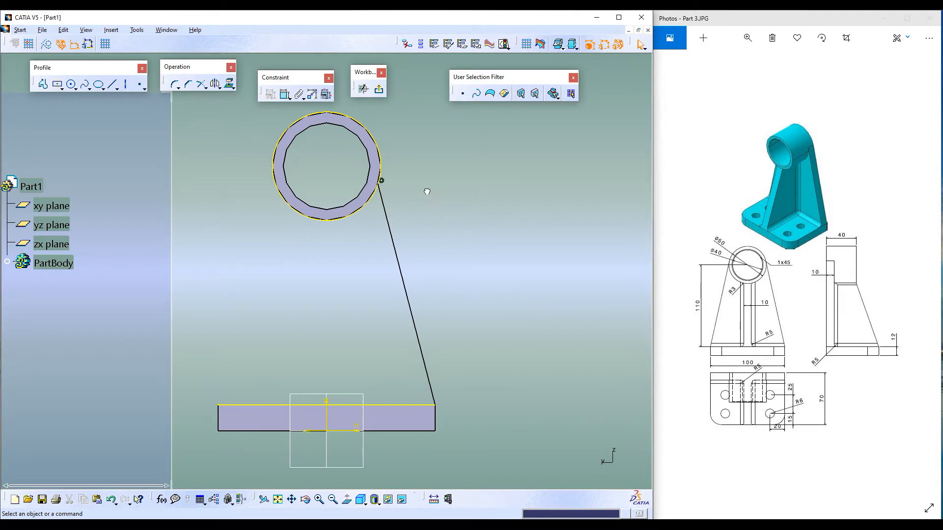
Add a tangency constraint between the slanted line and the projected outer circle
ctrl+click(385, 158)
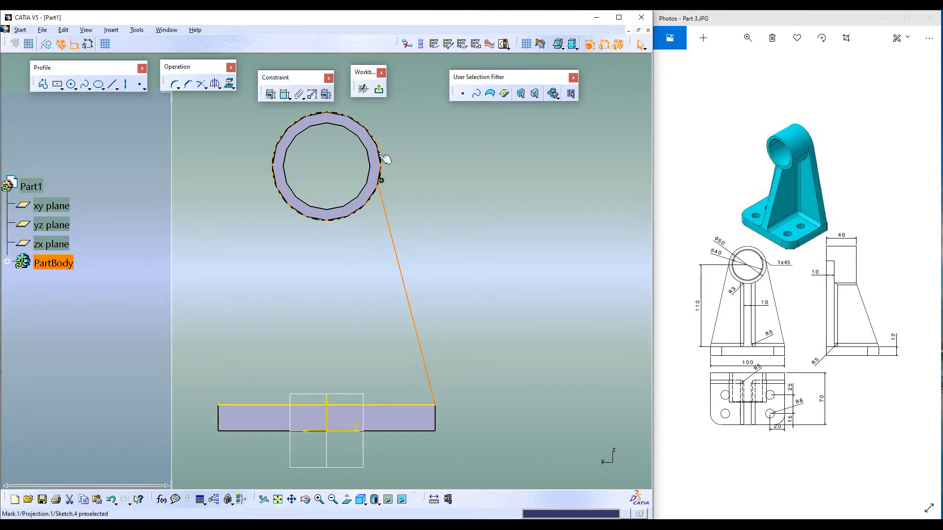
click(271, 94)
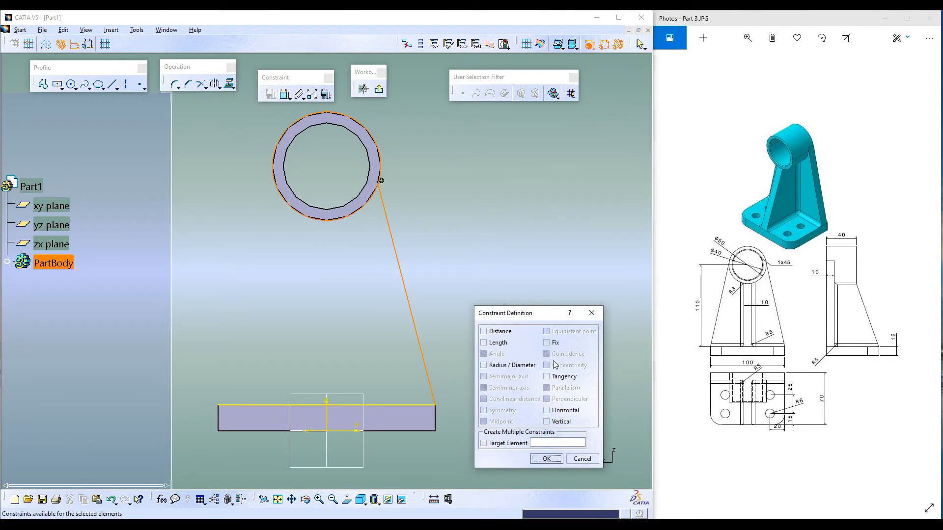
click(546, 376)
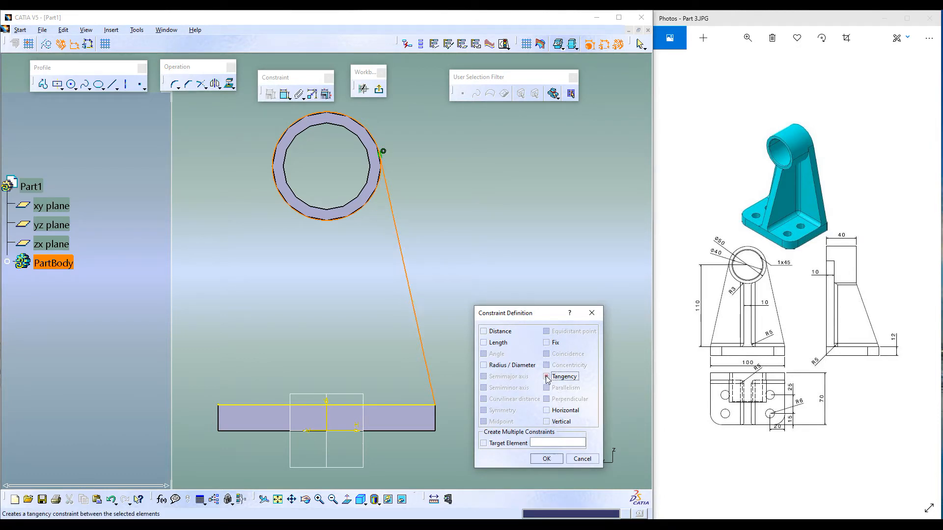
click(546, 458)
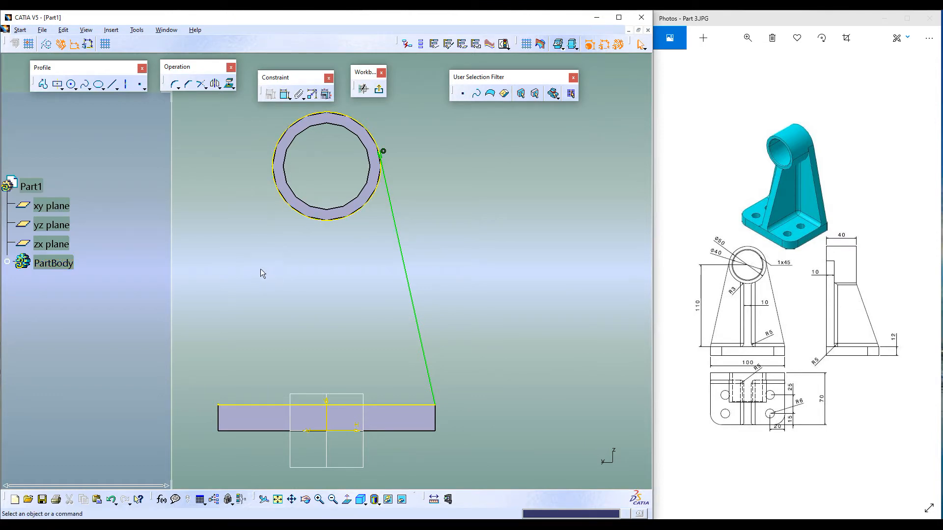
Mirror the tangent line about the sketch's vertical axis
click(215, 84)
click(401, 245)
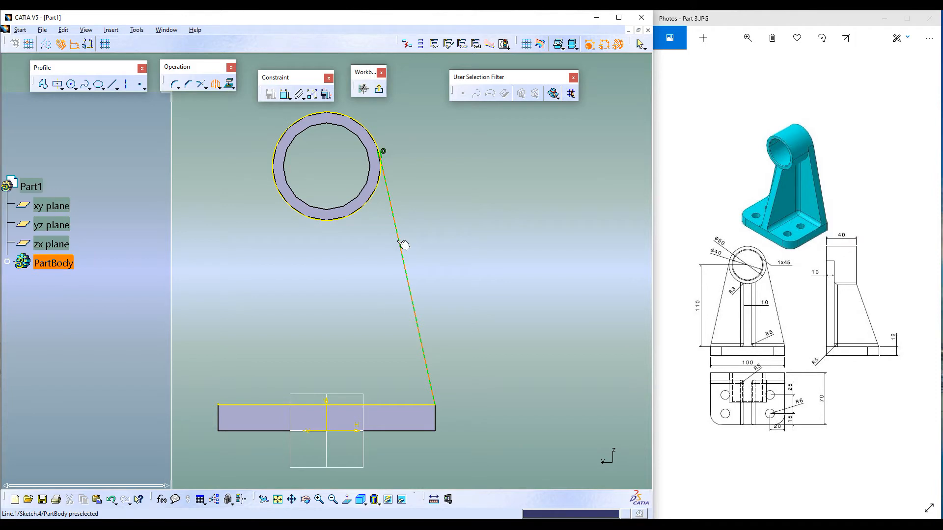
click(326, 418)
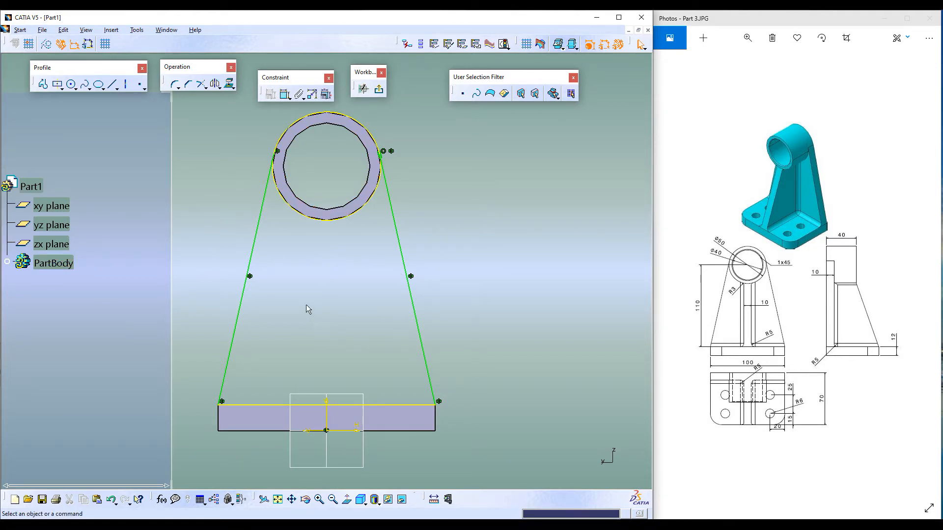
Quick Trim the projected circle's upper arc between the two tangent lines and exit the sketch
click(205, 88)
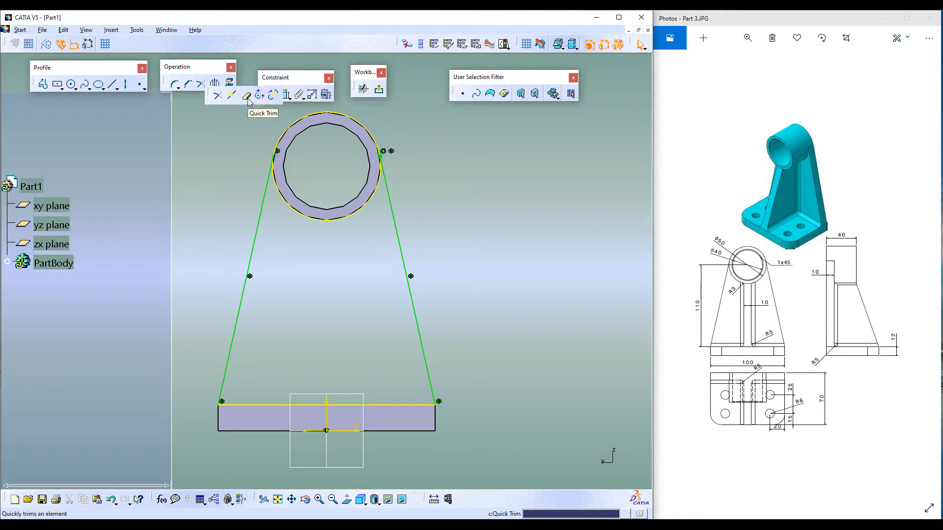
click(247, 97)
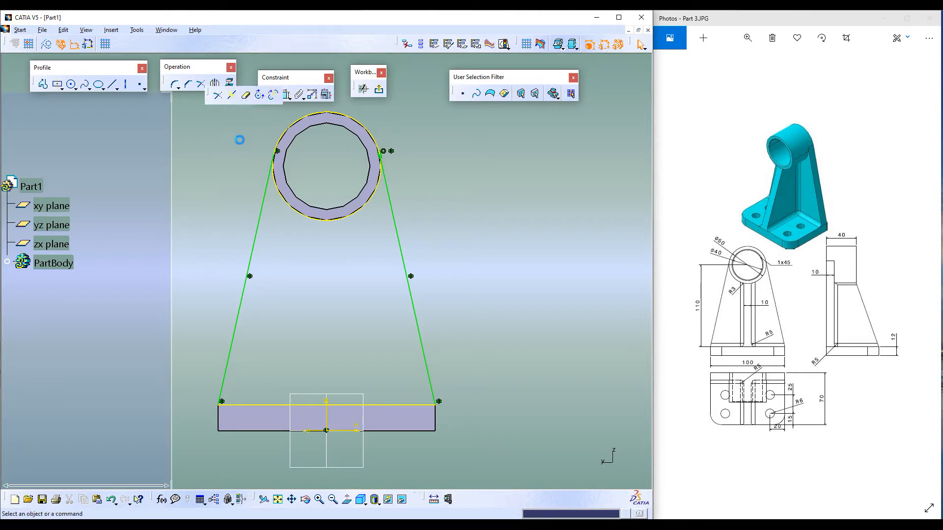
click(347, 117)
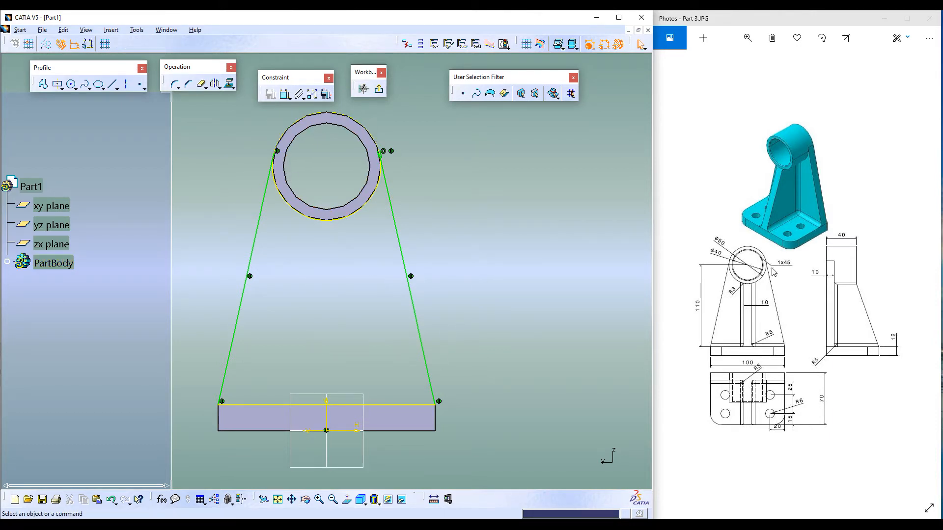
click(379, 90)
Pad the tapered web profile by 10 mm in the reversed direction so it lies over the base plate
click(35, 83)
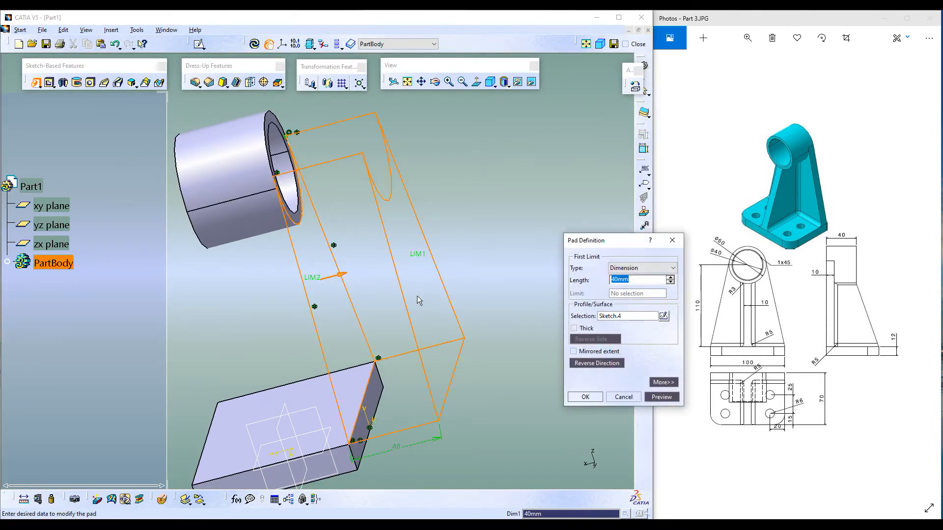
click(575, 363)
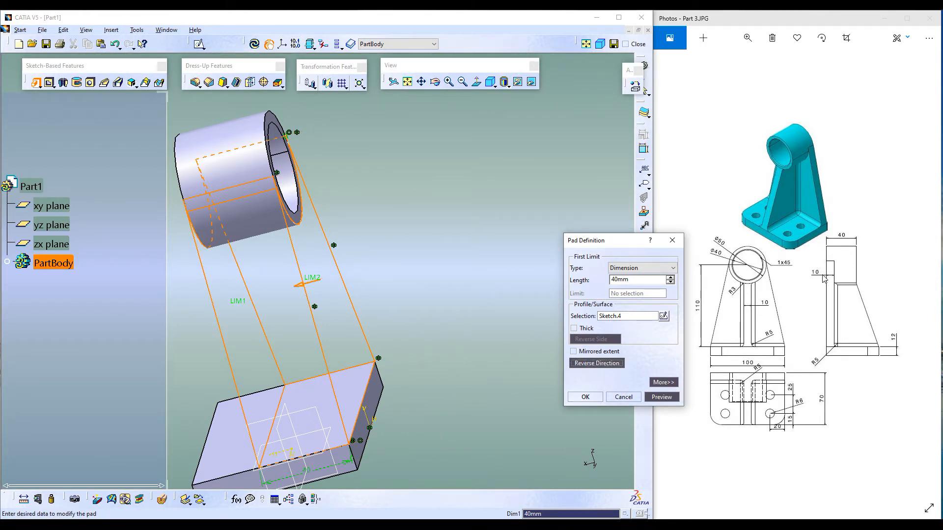
double_click(642, 280)
text(10)
click(661, 397)
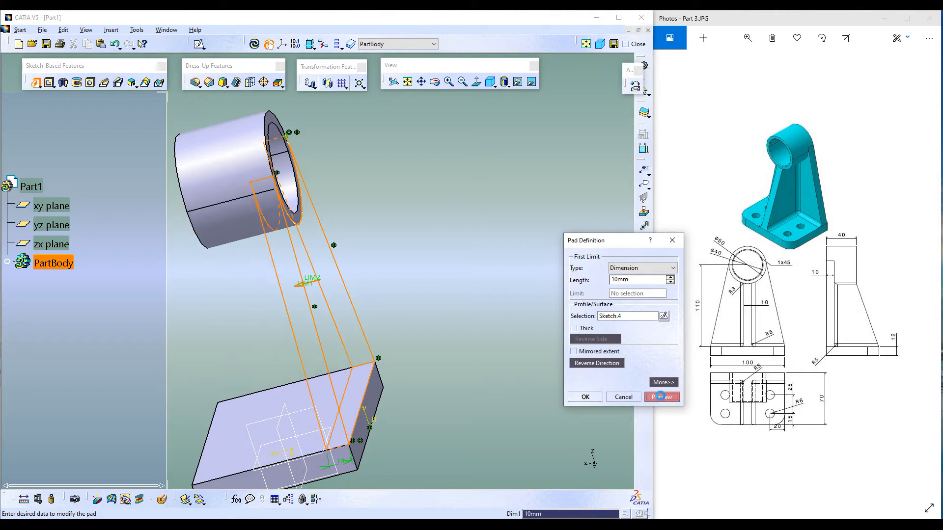
click(584, 397)
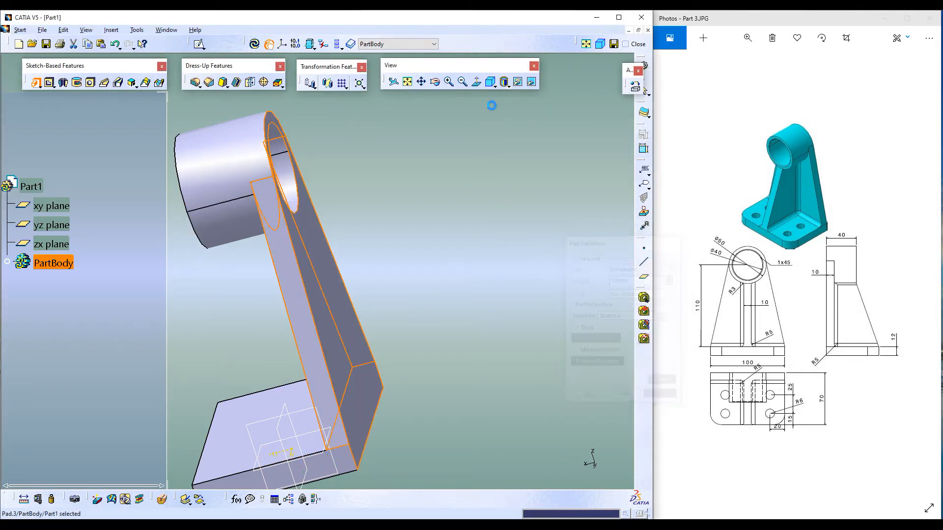
Start a sketch on the zx plane and draw a slanted rib line between the cylinder's front end and the plate's front end
click(406, 85)
click(601, 45)
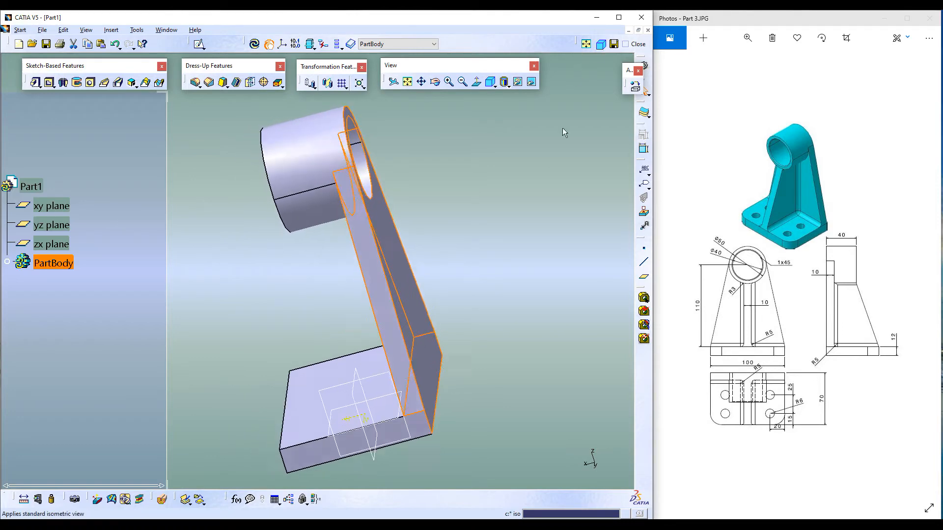
click(504, 248)
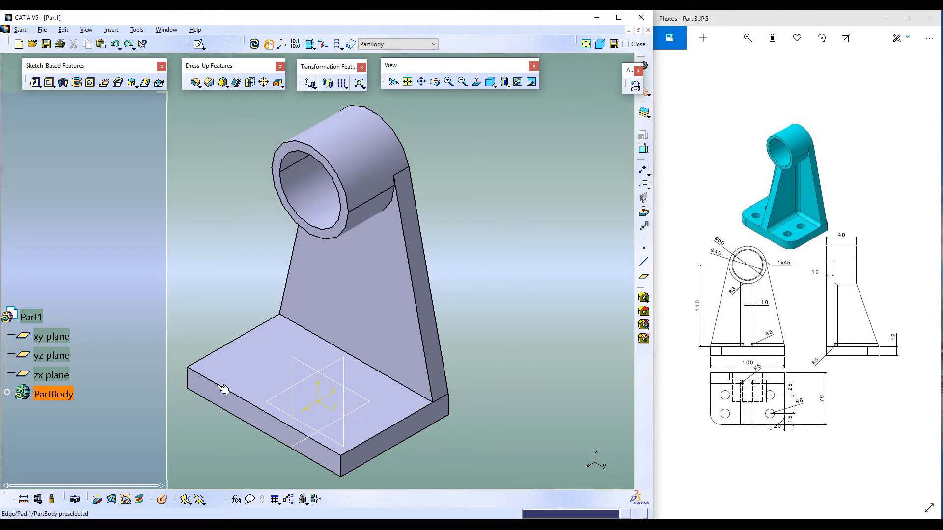
click(339, 368)
click(198, 43)
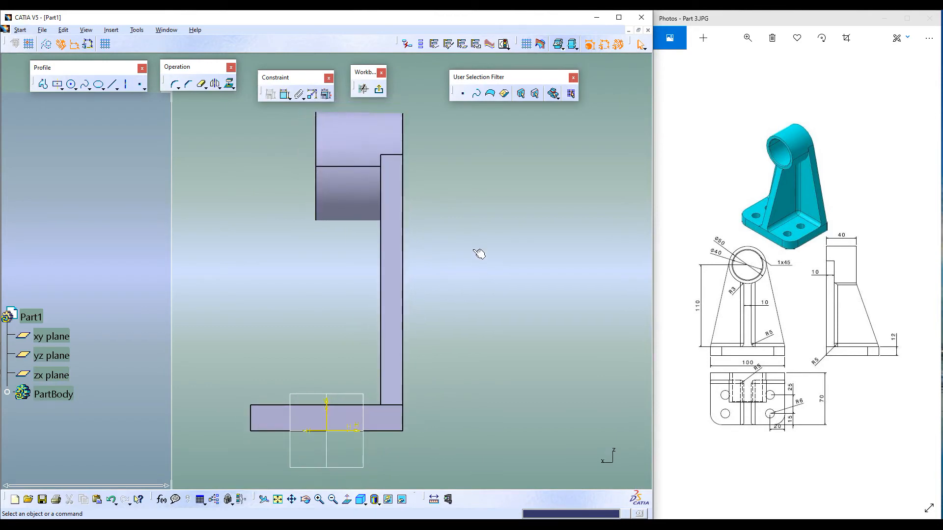
click(116, 87)
click(308, 244)
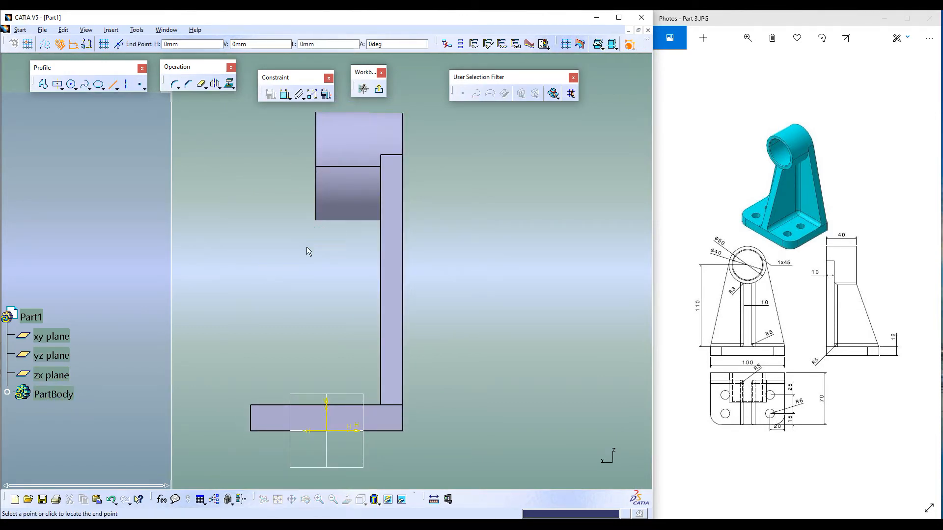
click(263, 373)
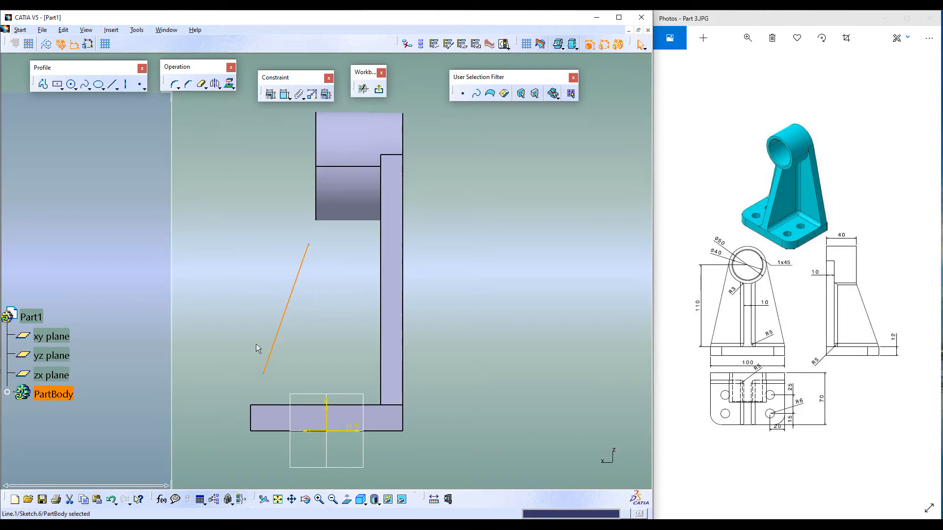
Constrain the rib line's lower endpoint coincident with the base plate's upper front edge
click(234, 301)
middle_drag(236, 302, 347, 309)
click(282, 378)
ctrl+click(280, 411)
click(270, 94)
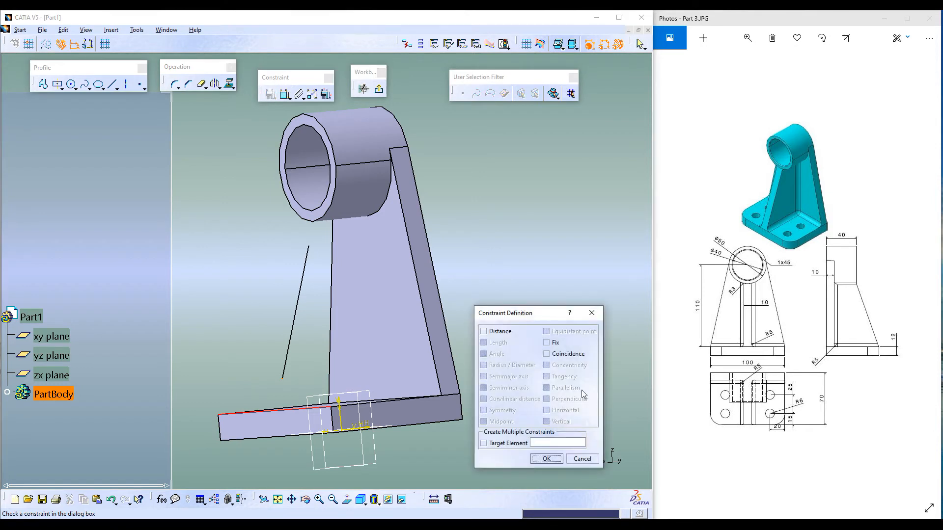
click(546, 354)
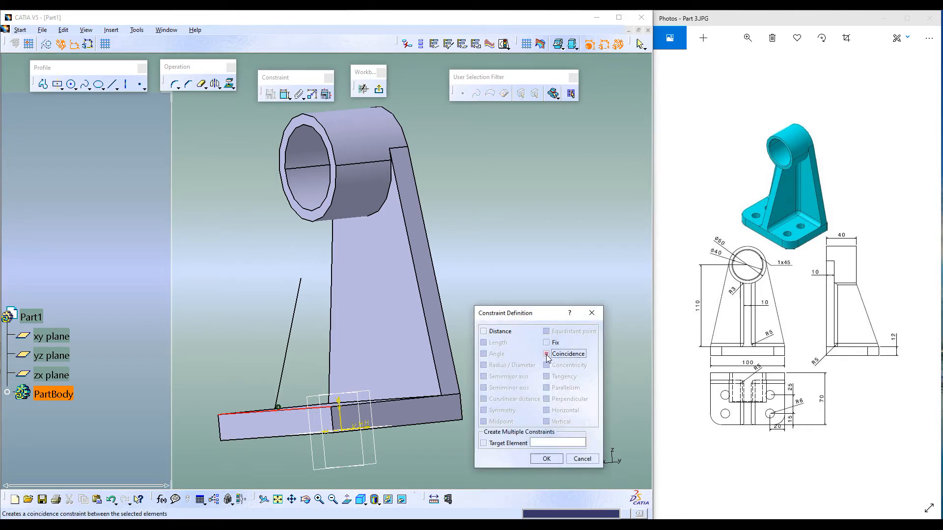
click(553, 461)
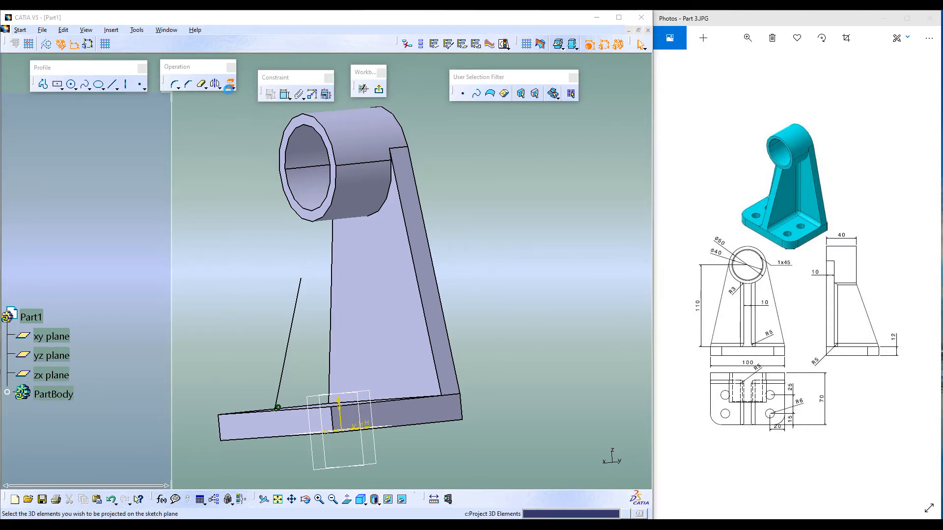
Project the outer circular edge of the cylinder's front face into the rib sketch as a construction element
click(230, 85)
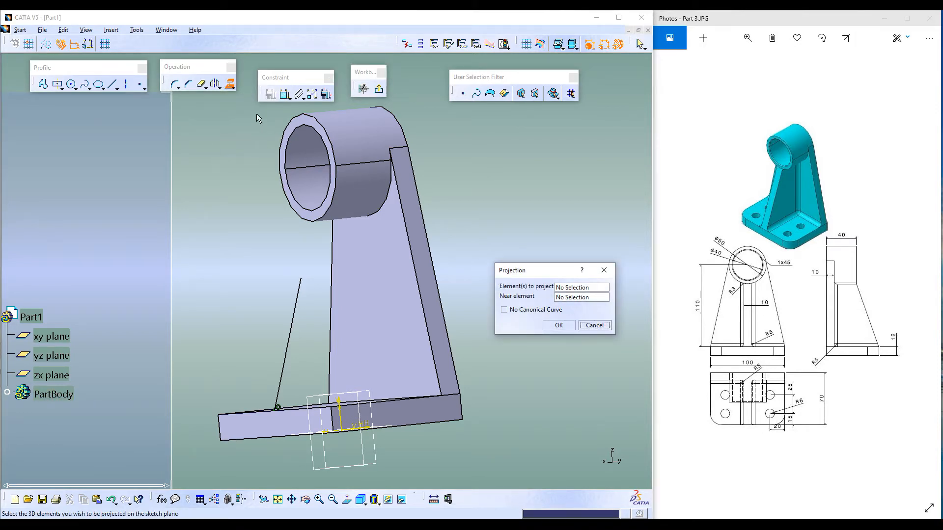
click(289, 132)
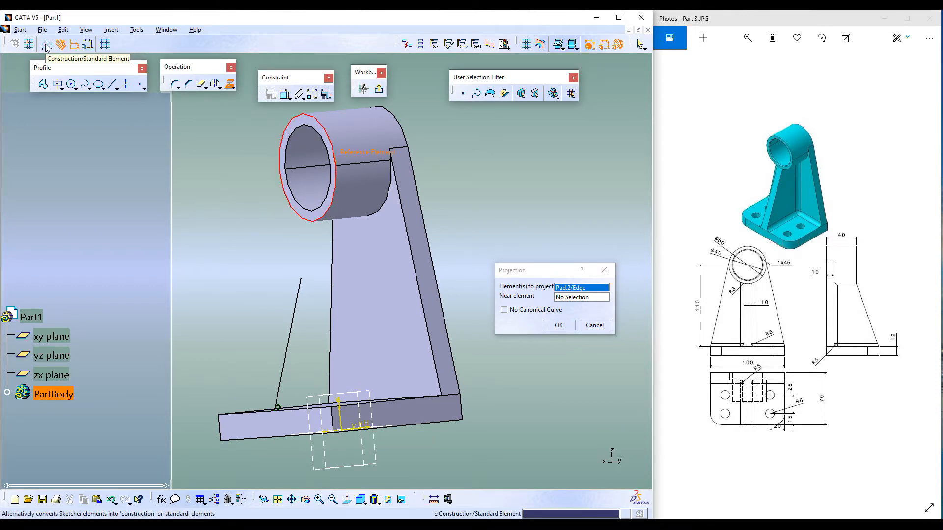
click(558, 328)
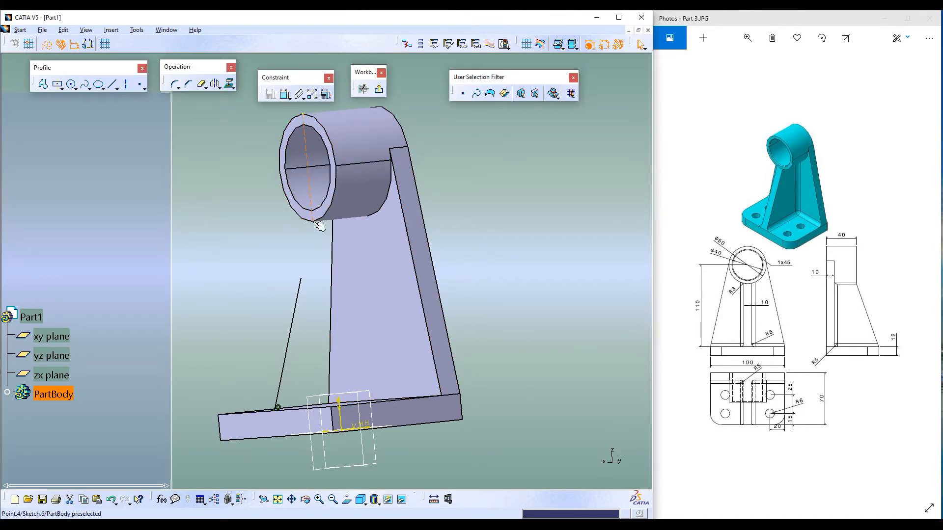
Make the rib line's upper endpoint coincident with the lower end of the projected construction line and exit the sketch
click(301, 278)
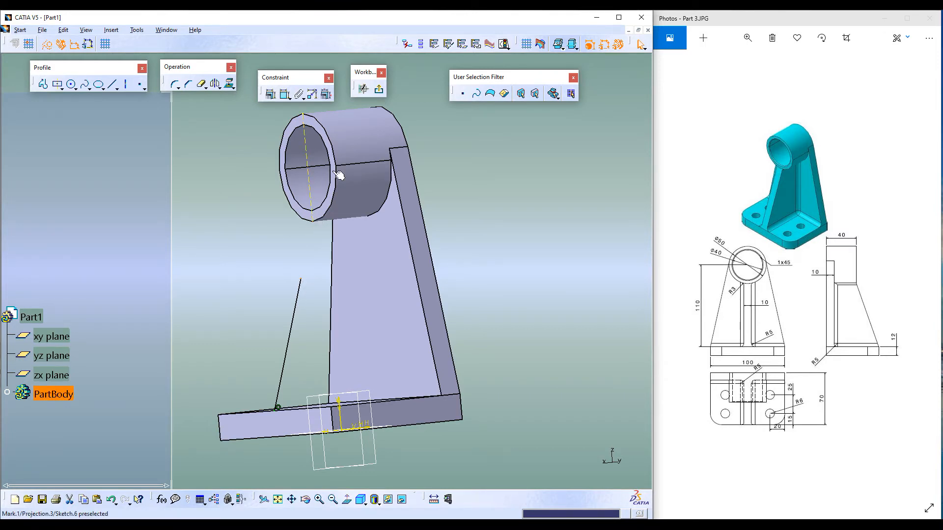
click(269, 89)
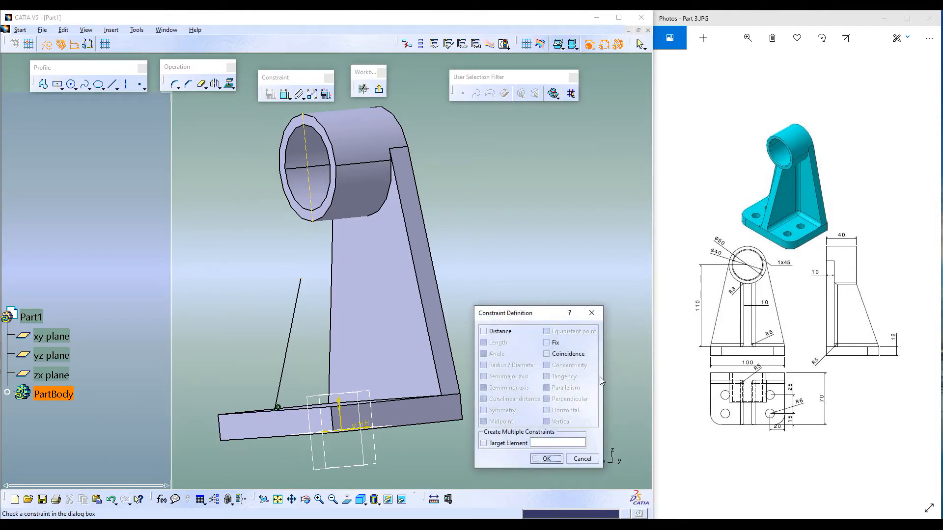
click(549, 355)
click(543, 459)
click(378, 89)
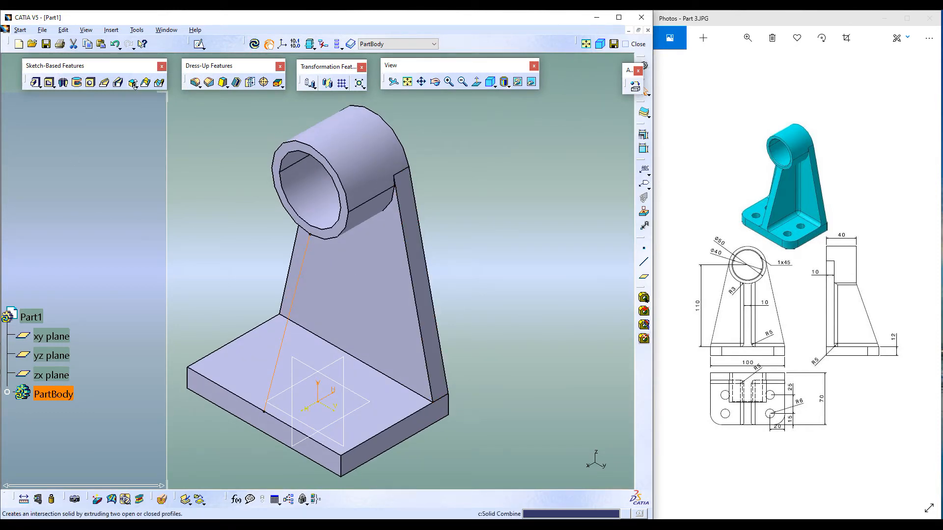
Create a From Side stiffener 10 mm thick from the rib line, centred with Neutral Fiber
click(134, 86)
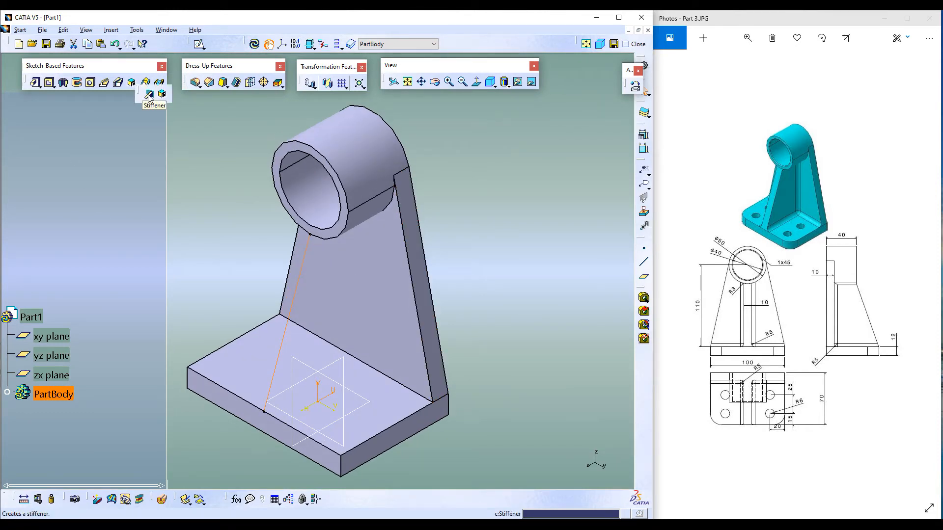
click(148, 95)
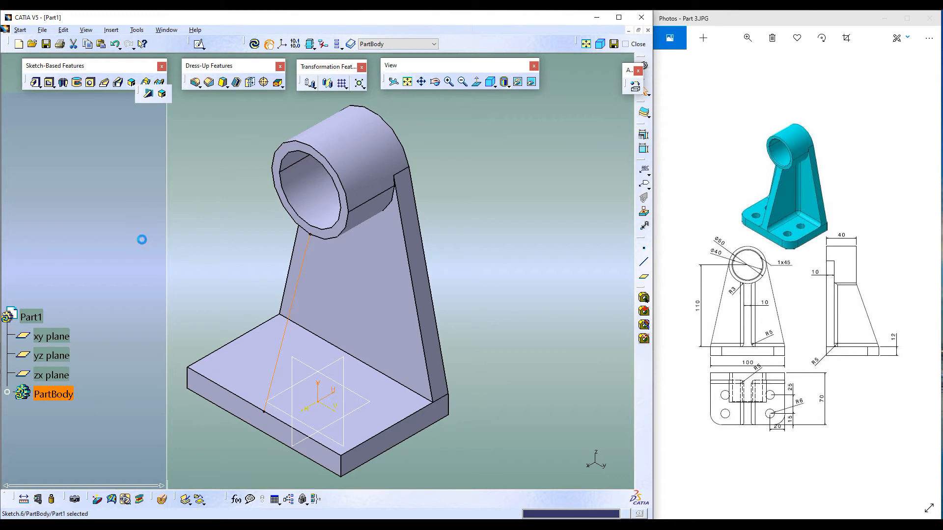
click(289, 310)
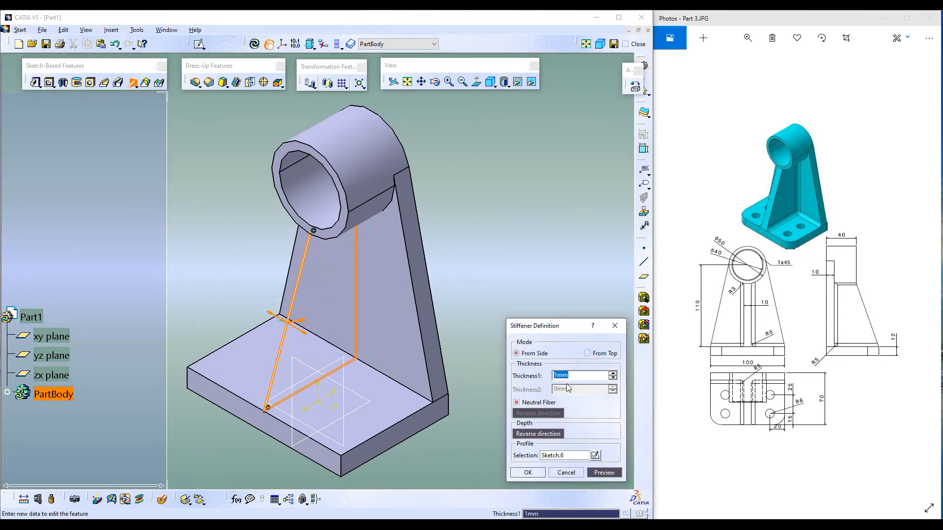
text(10)
click(604, 472)
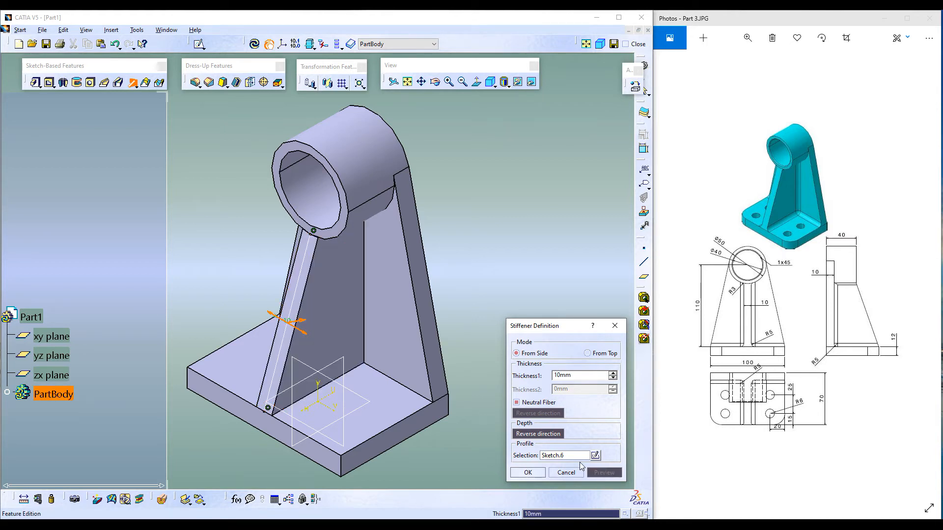
click(524, 473)
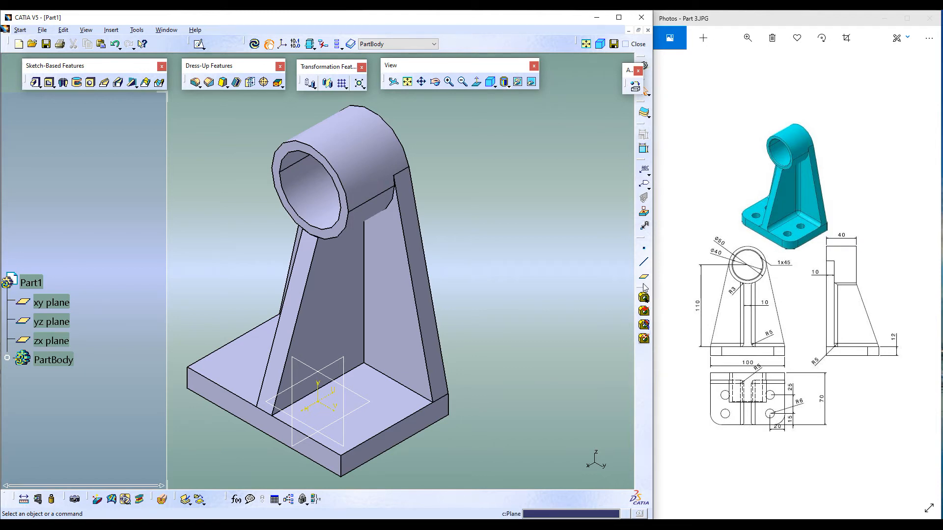
Start a sketch on the base plate's top face and draw a circle about 12.5 mm in diameter near a front corner
click(390, 404)
click(199, 43)
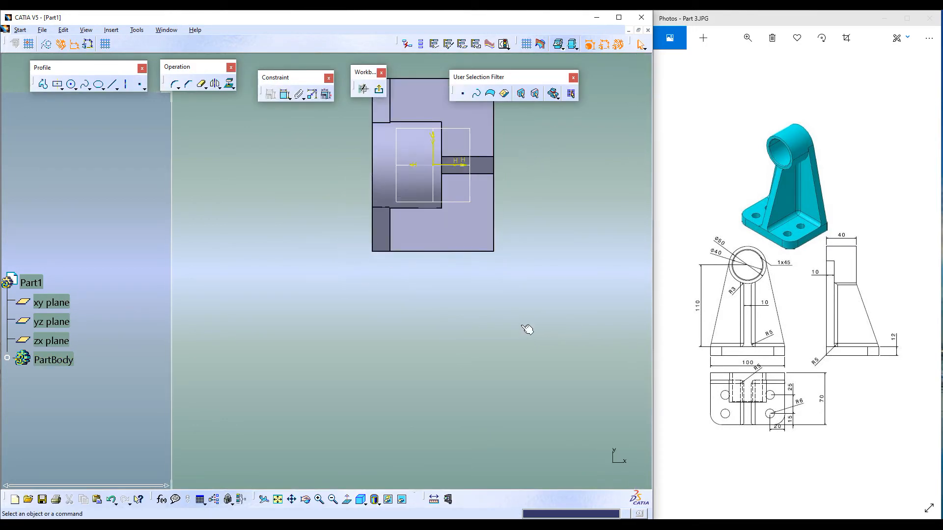
middle_drag(324, 249, 302, 353)
click(71, 84)
click(438, 215)
click(448, 219)
Dimension the circle's diameter and the distances from its centre to the plate's front and side edges
click(284, 94)
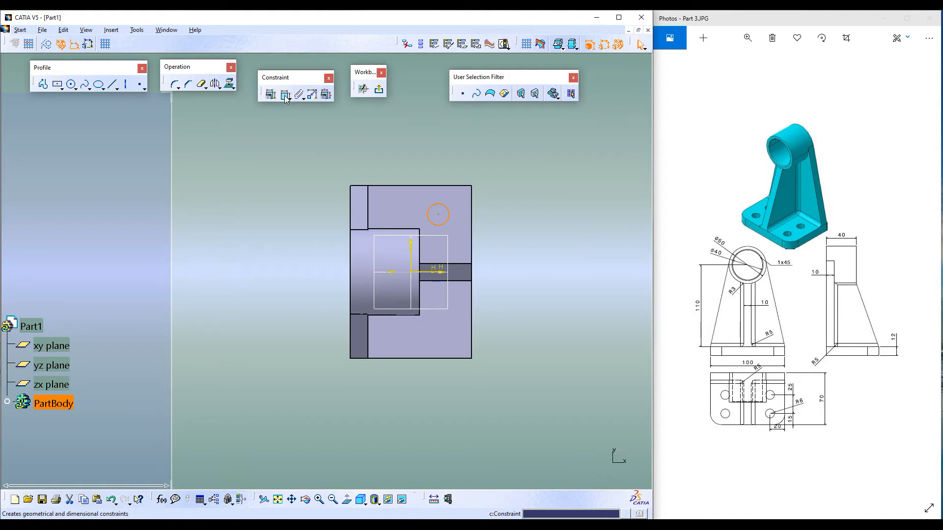
click(437, 204)
click(471, 219)
click(502, 234)
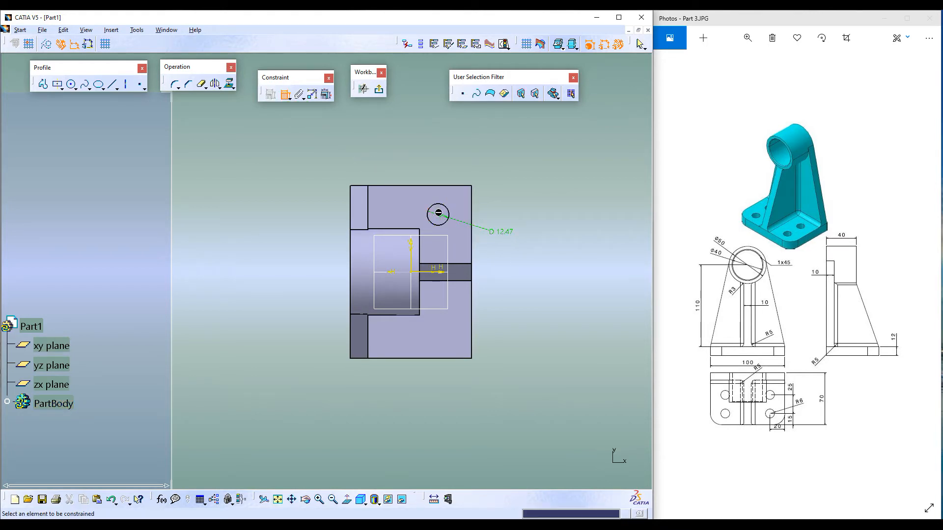
click(440, 216)
click(471, 219)
click(455, 160)
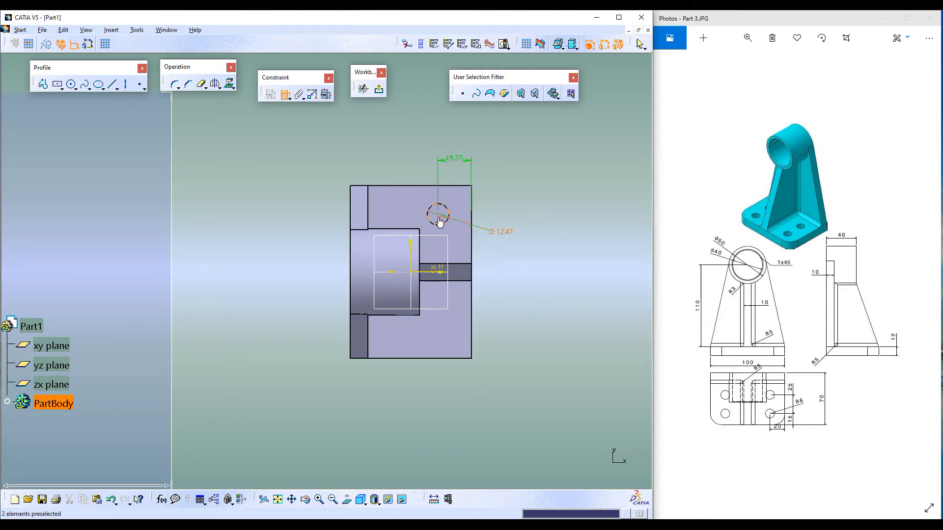
click(444, 204)
click(453, 186)
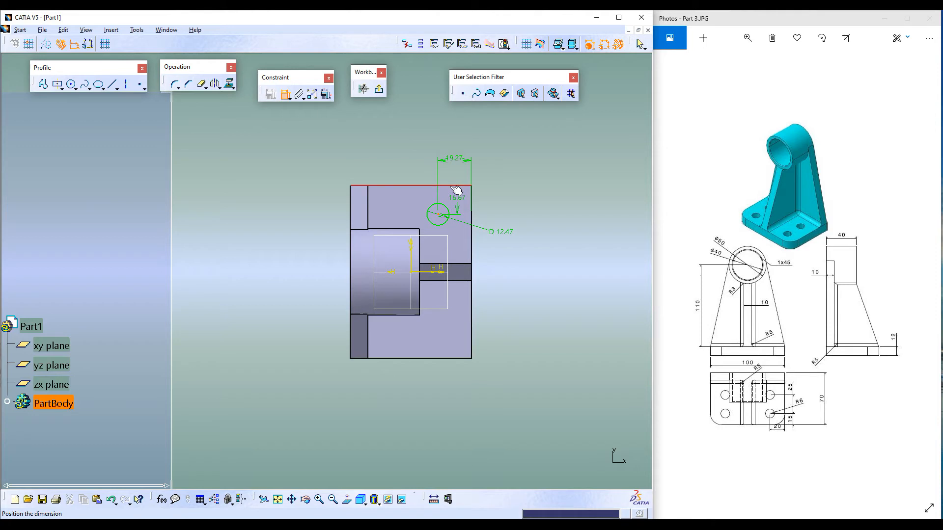
click(504, 196)
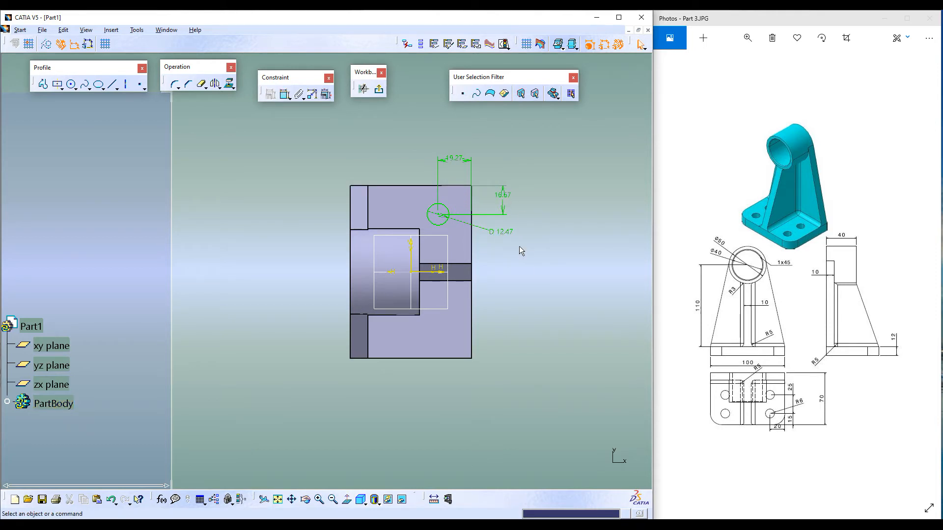
Switch the circle's diameter dimension to Radius and set it to 6 mm
double_click(502, 238)
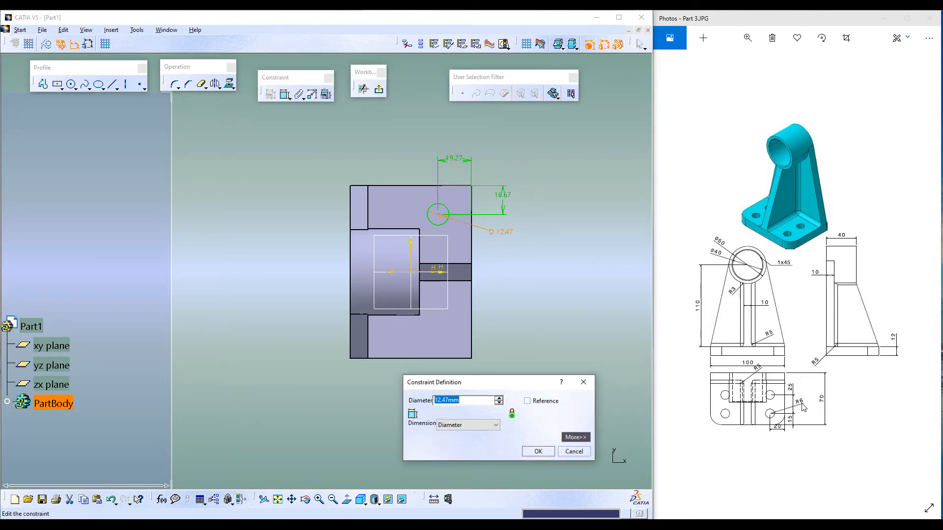
click(495, 426)
click(456, 434)
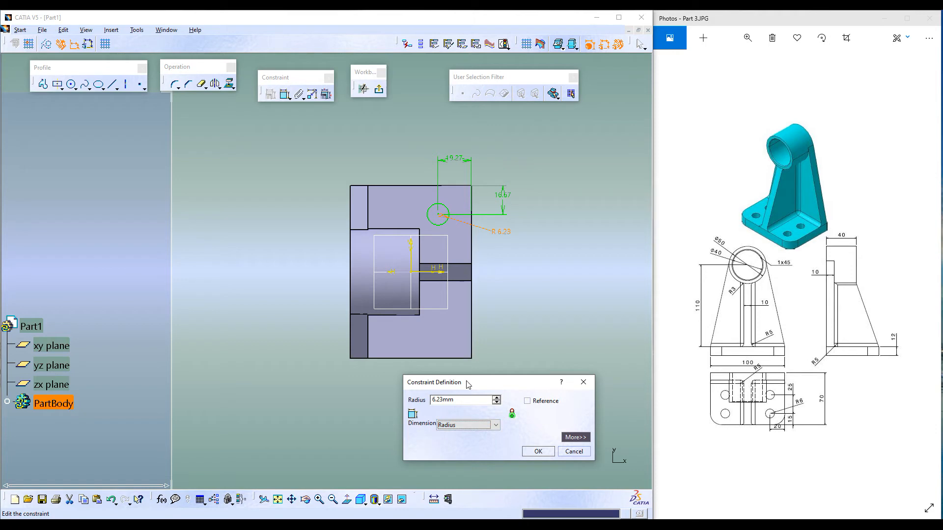
drag(458, 400, 379, 394)
text(6)
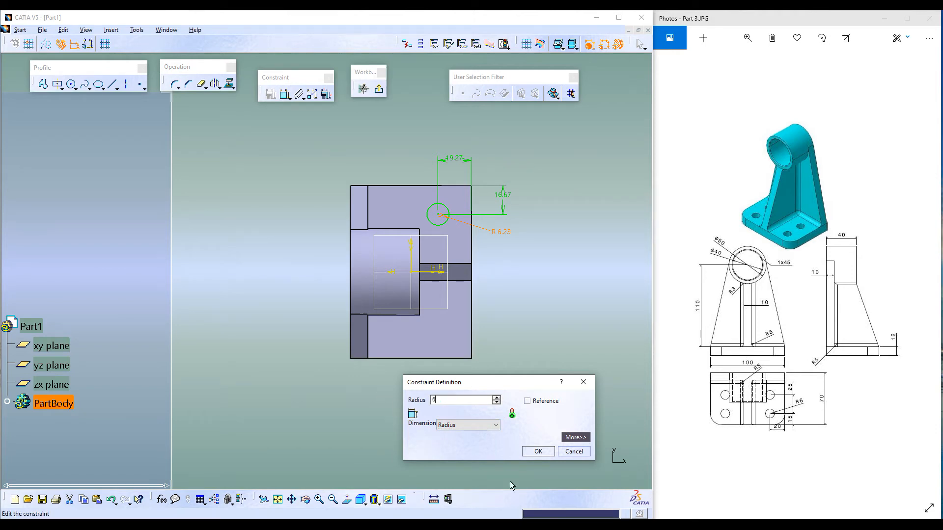
click(540, 451)
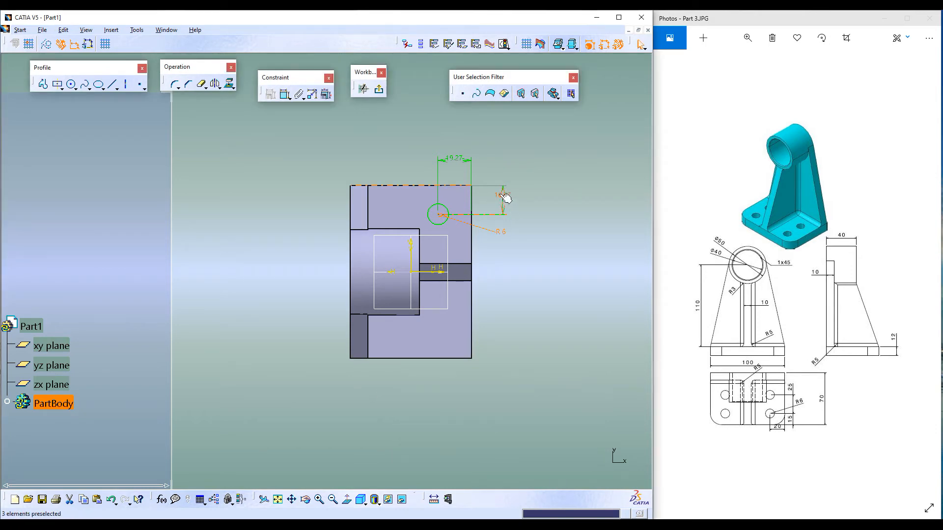
Set the circle centre's distance to 20 mm from the plate's side edge and 15 mm from its front edge
double_click(503, 195)
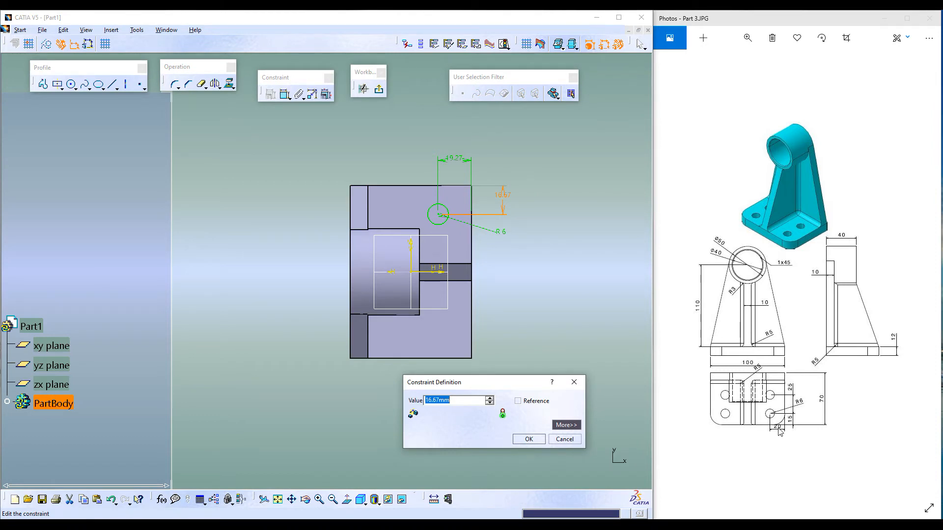
text(20)
key(Return)
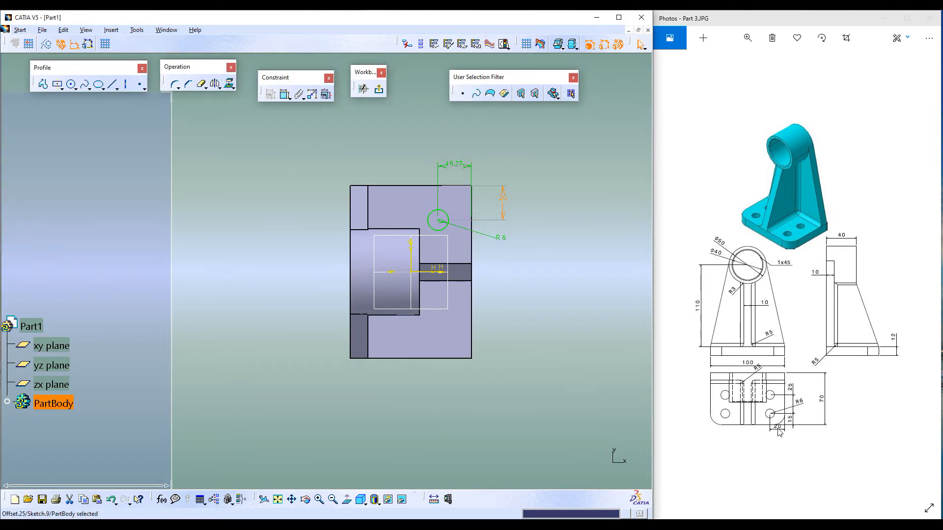
double_click(456, 165)
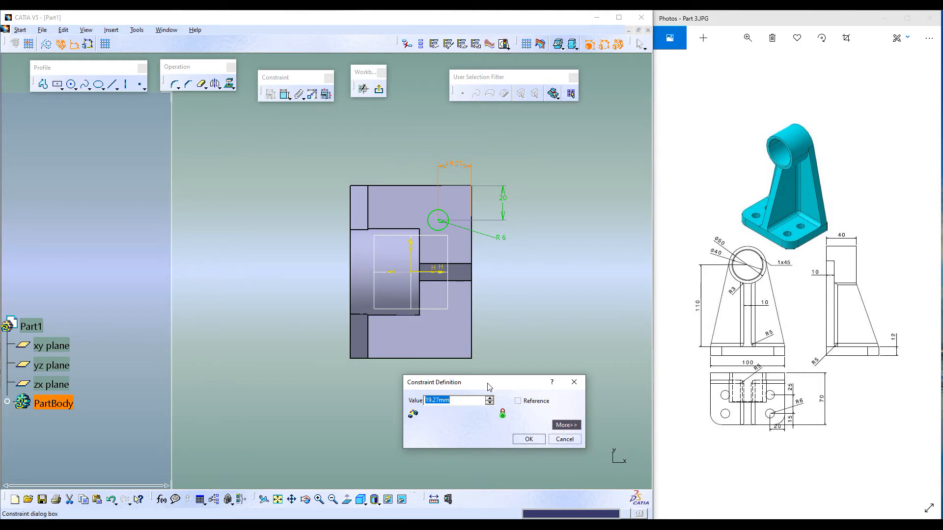
text(15)
key(Return)
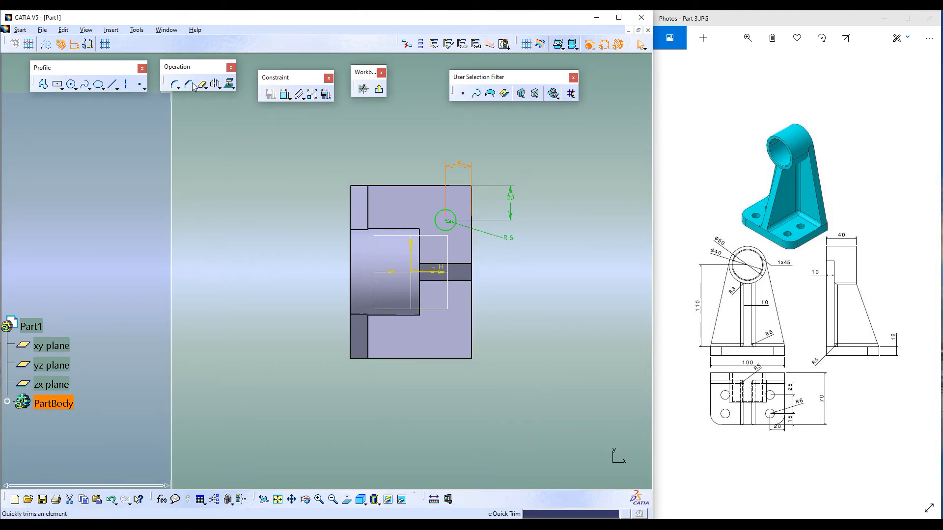
Translate one duplicate of the circle from its centre toward the web, keeping internal constraints
click(219, 88)
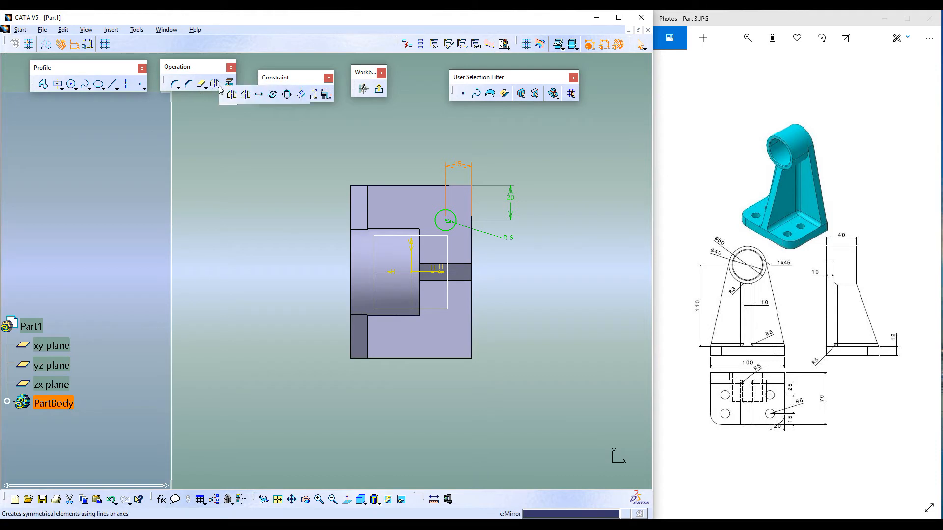
click(261, 97)
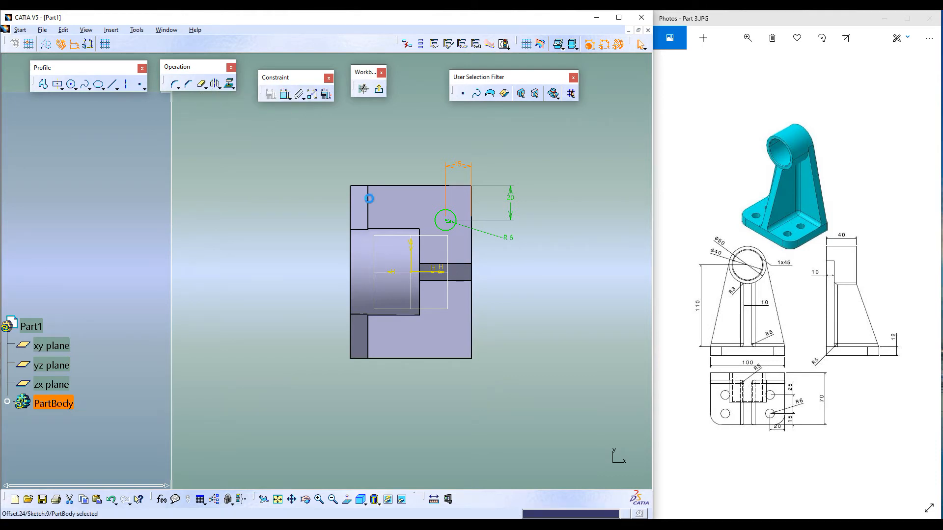
click(441, 215)
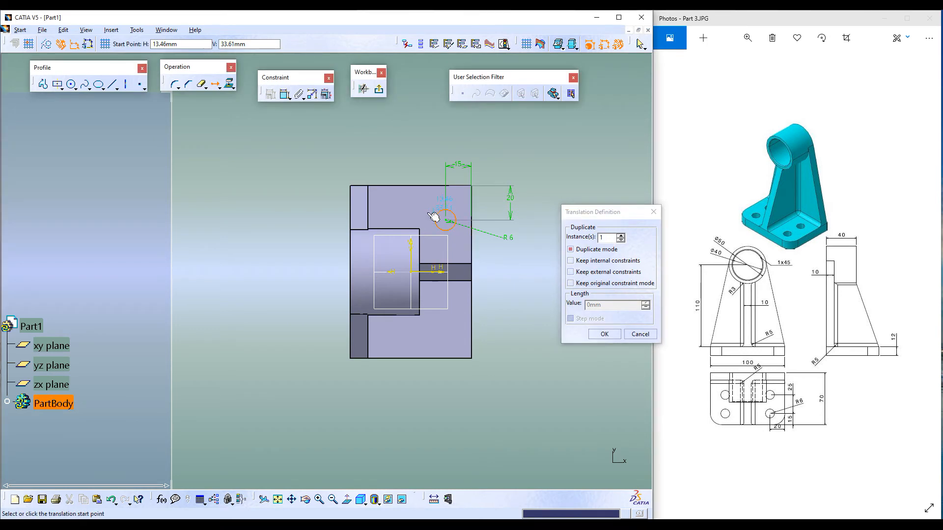
click(571, 261)
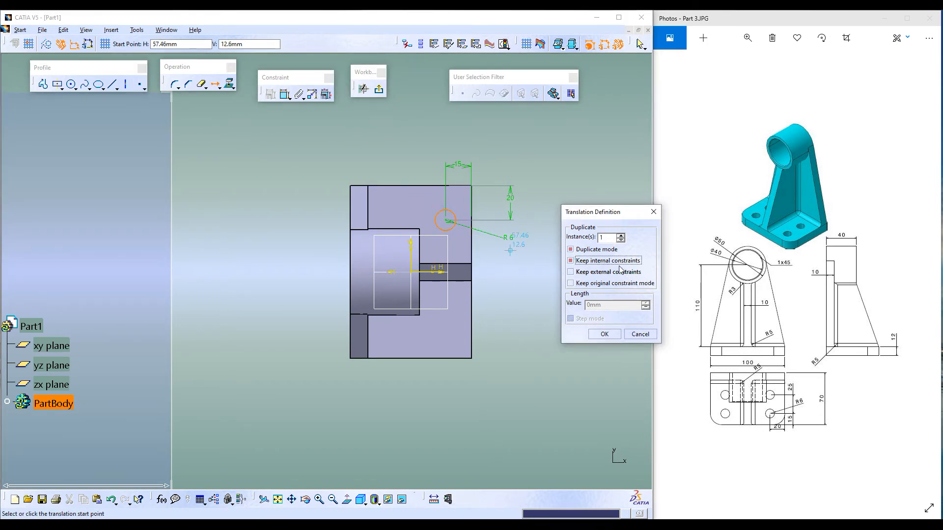
click(445, 222)
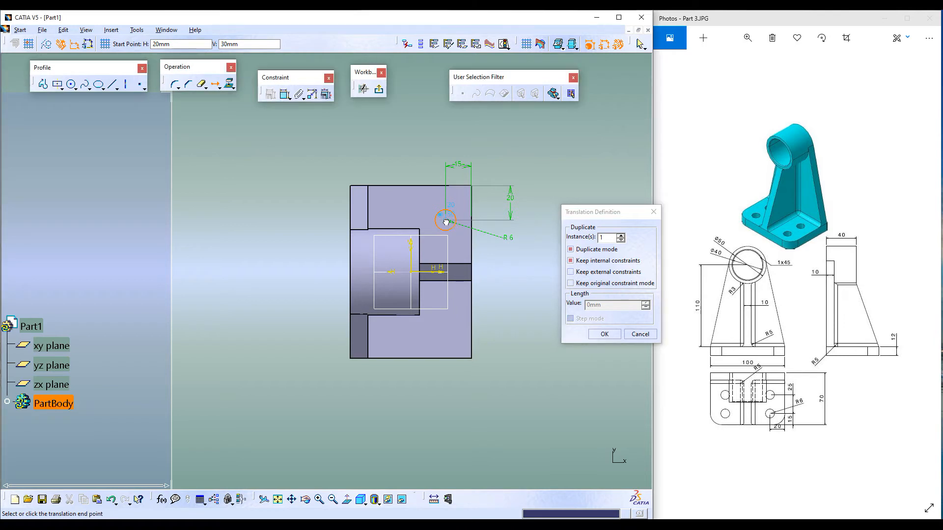
click(404, 212)
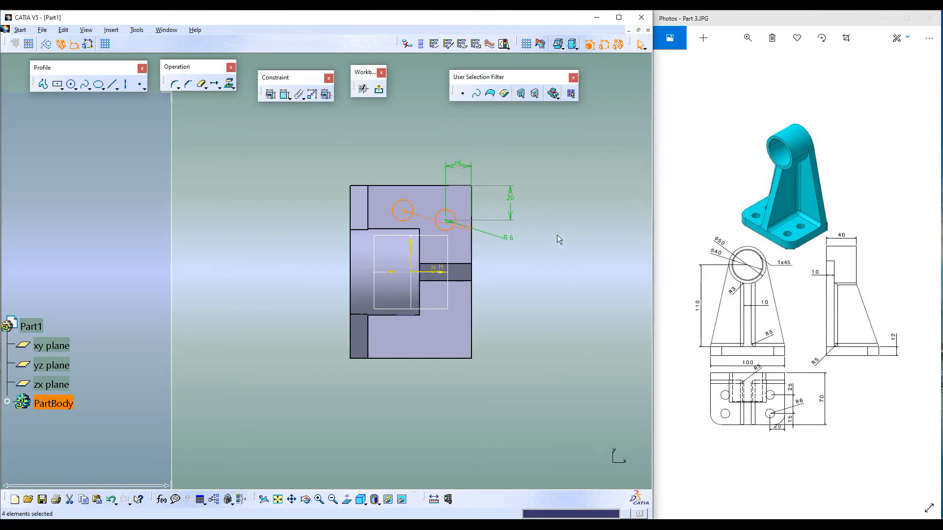
click(567, 245)
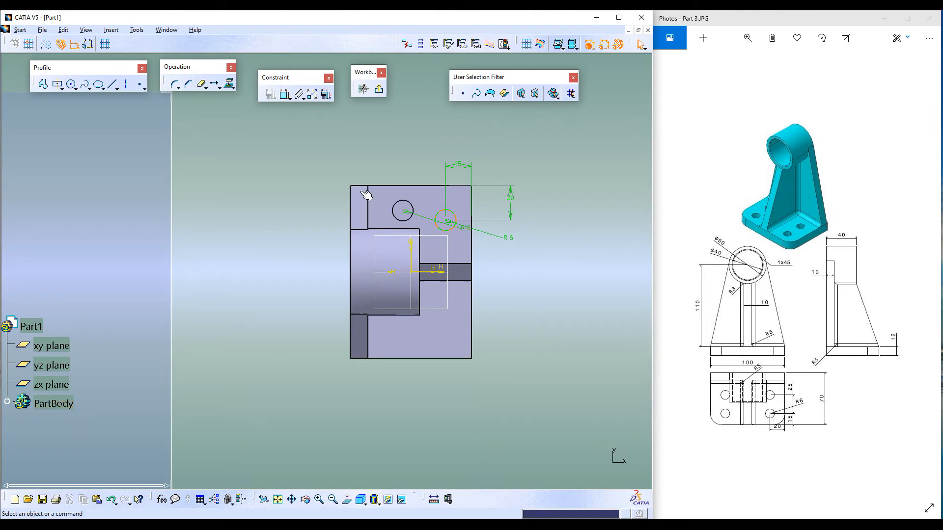
Dimension the duplicated circle's centre from the plate's side edge and from its front edge
click(285, 95)
click(406, 212)
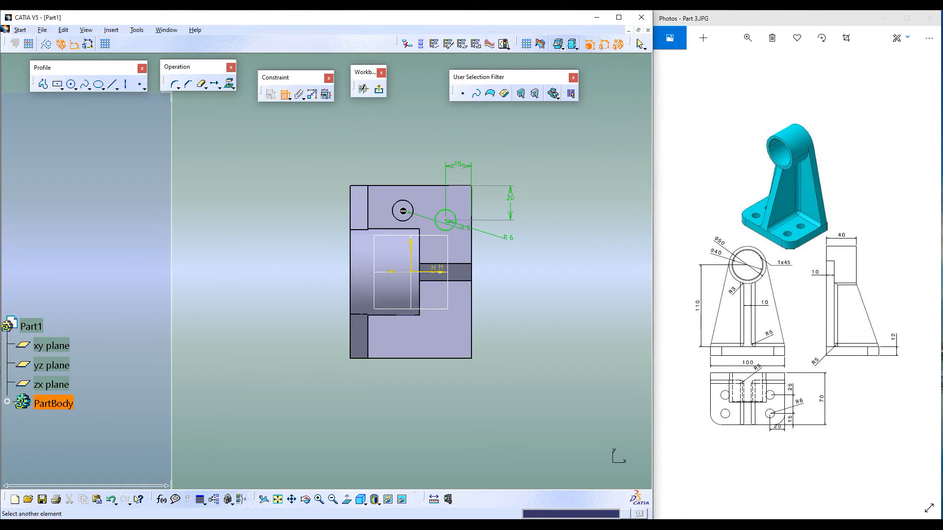
click(402, 185)
click(417, 158)
click(404, 212)
click(469, 247)
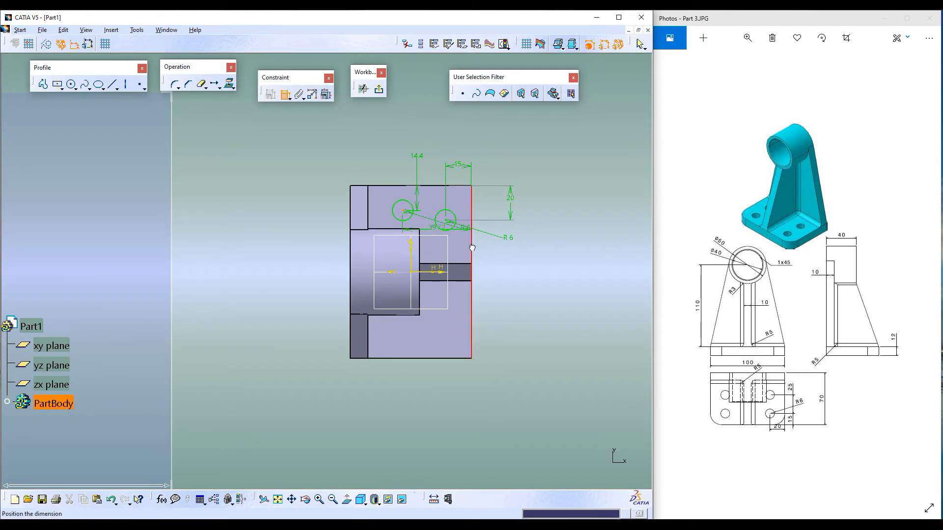
click(435, 131)
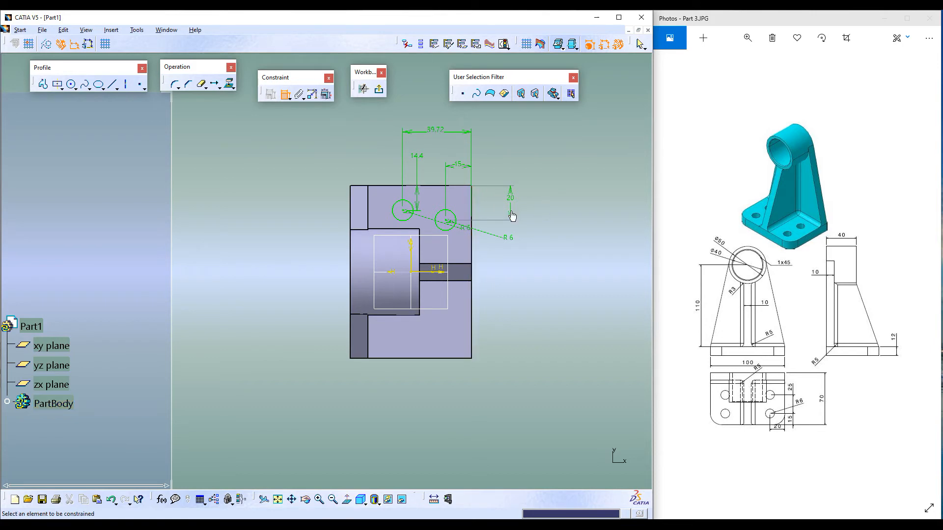
Set the duplicated circle centre's distance to 20 mm from the plate's side edge and 40 mm from its front edge
double_click(418, 157)
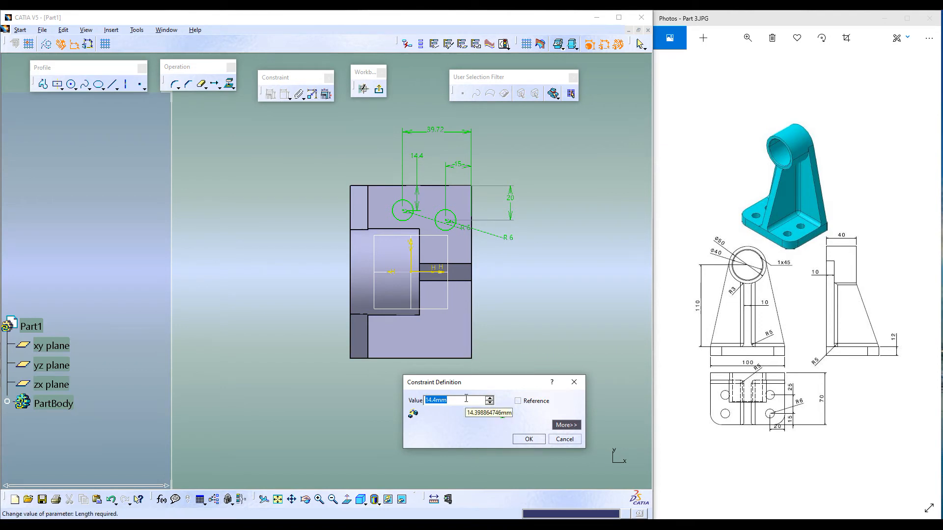
text(20)
key(Return)
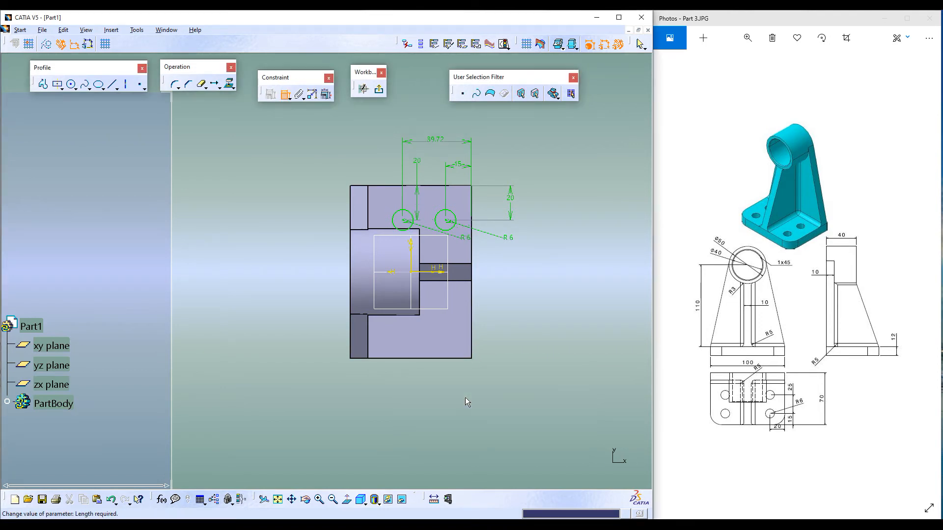
double_click(438, 142)
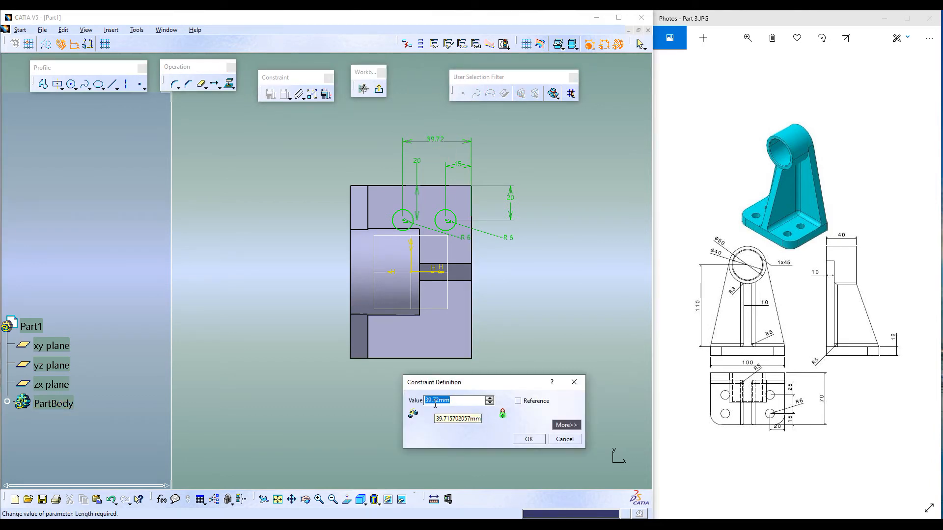
text(40)
key(Return)
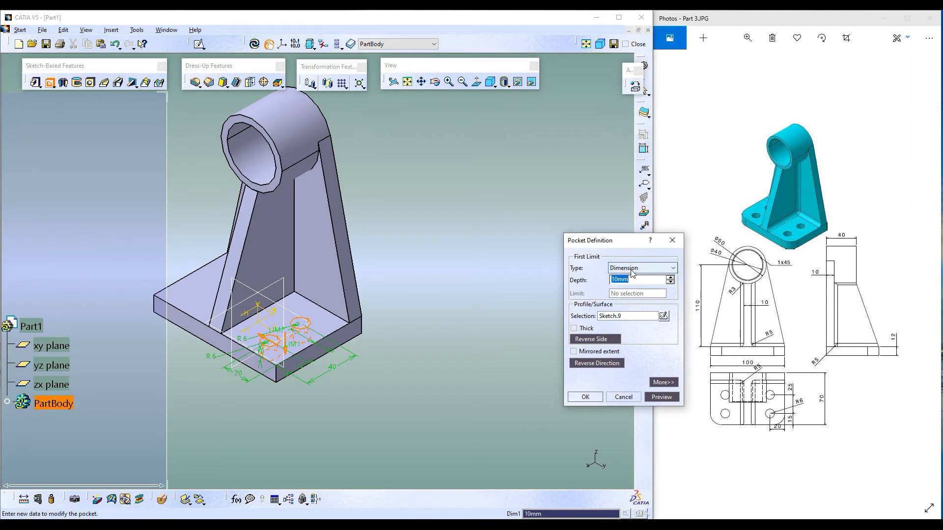
Cut the two-circle sketch through the base plate as a pocket with the limit type Up to next
click(632, 270)
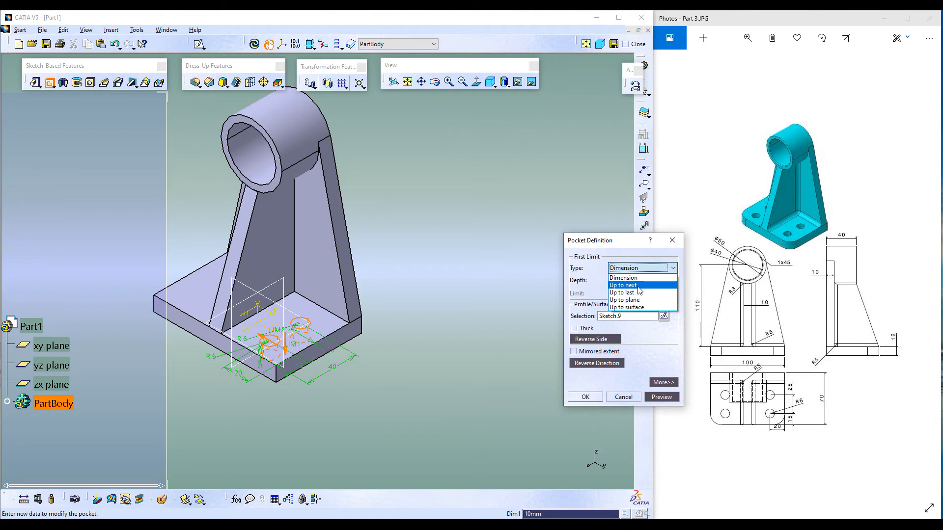
click(637, 285)
click(659, 397)
click(588, 397)
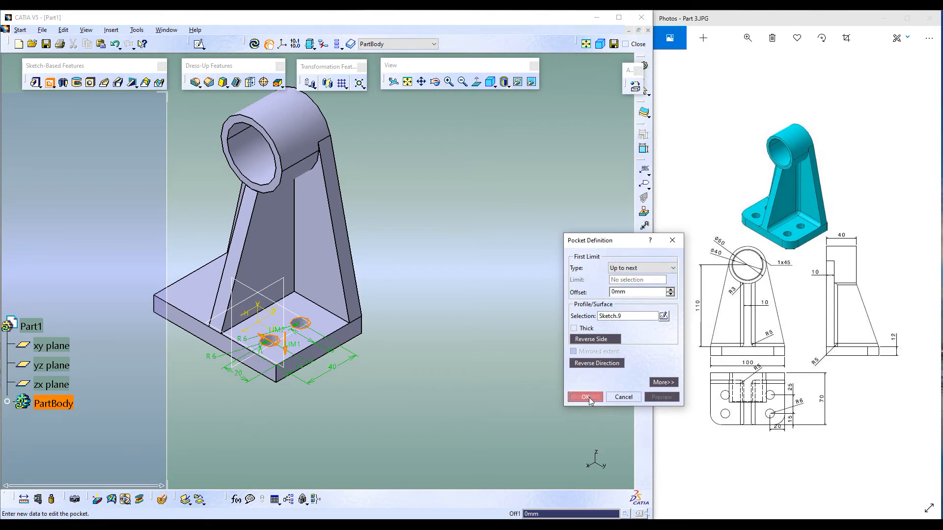
Mirror the two-hole pocket about the zx plane to the other side of the rib
click(411, 85)
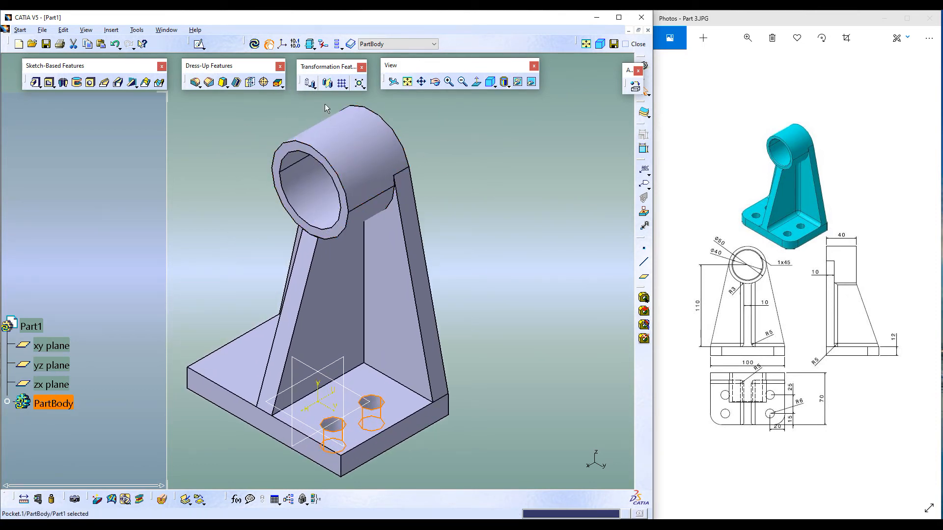
click(328, 84)
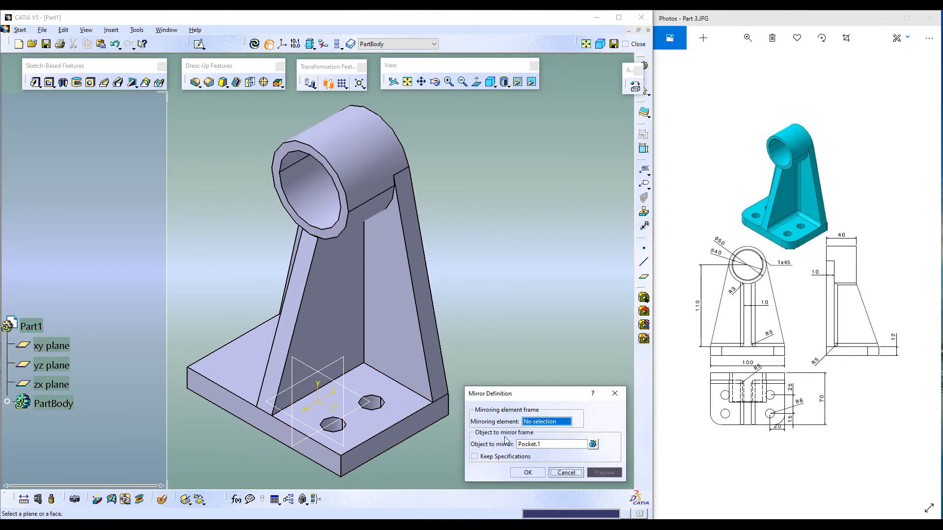
click(339, 368)
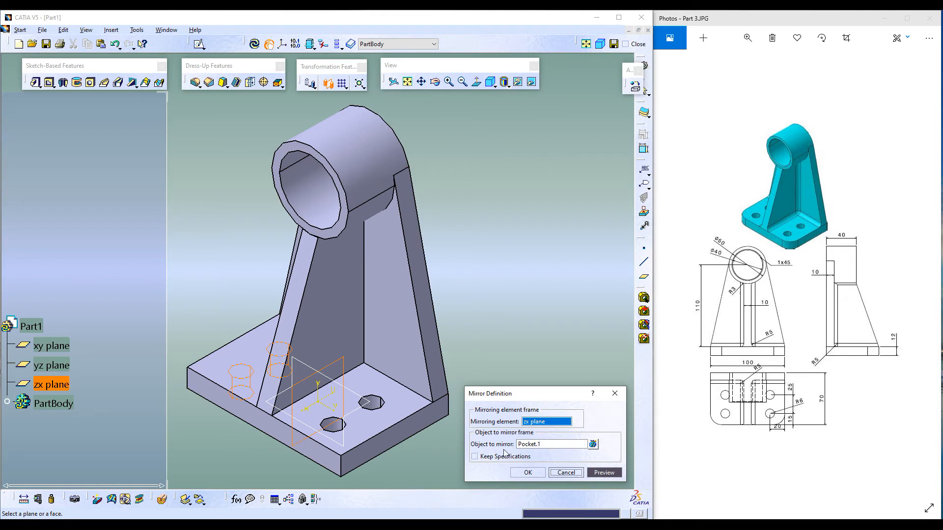
click(605, 474)
click(527, 471)
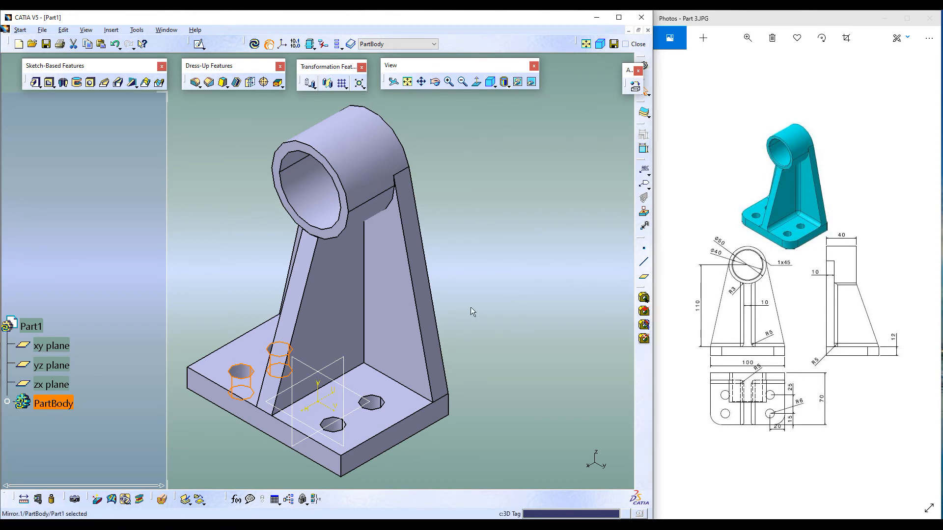
click(470, 258)
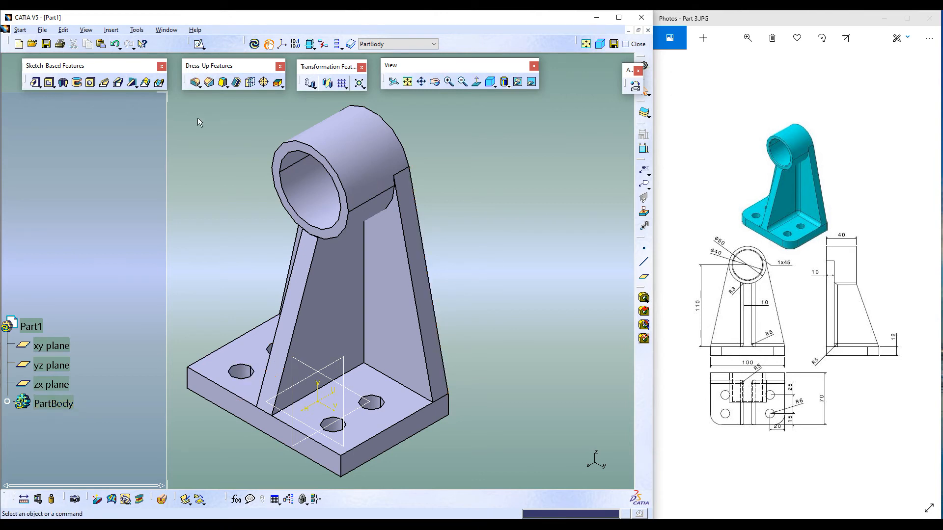
Fillet the rib-to-web, rib-to-base and web-to-base edges on both sides of the rib with a 5 mm radius
click(196, 84)
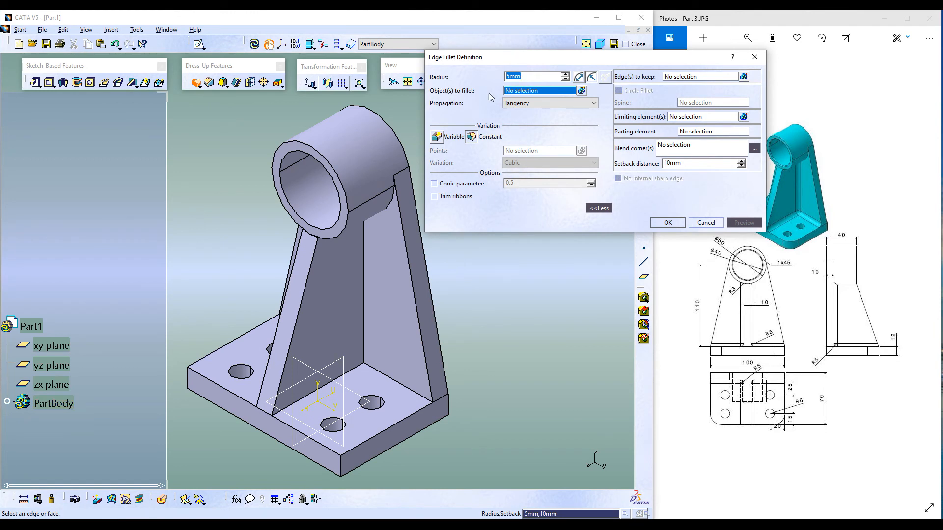
click(369, 305)
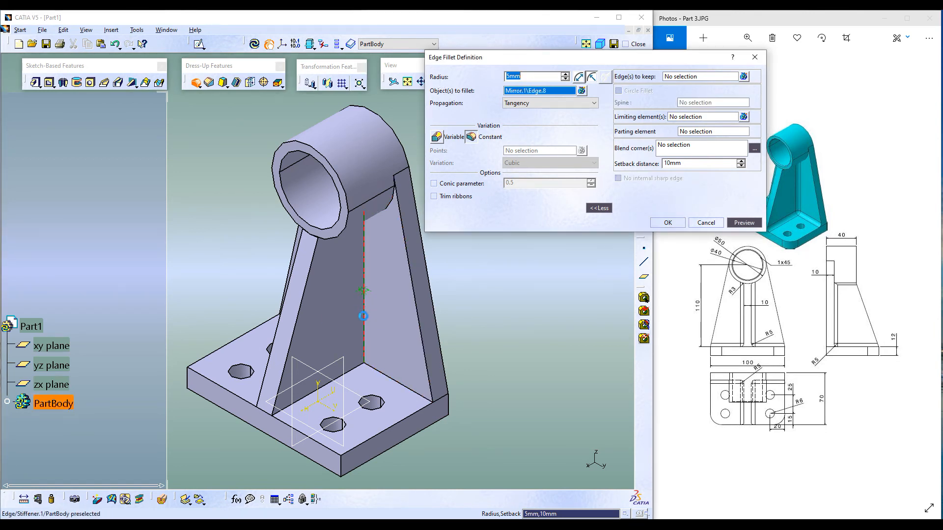
click(383, 372)
click(351, 370)
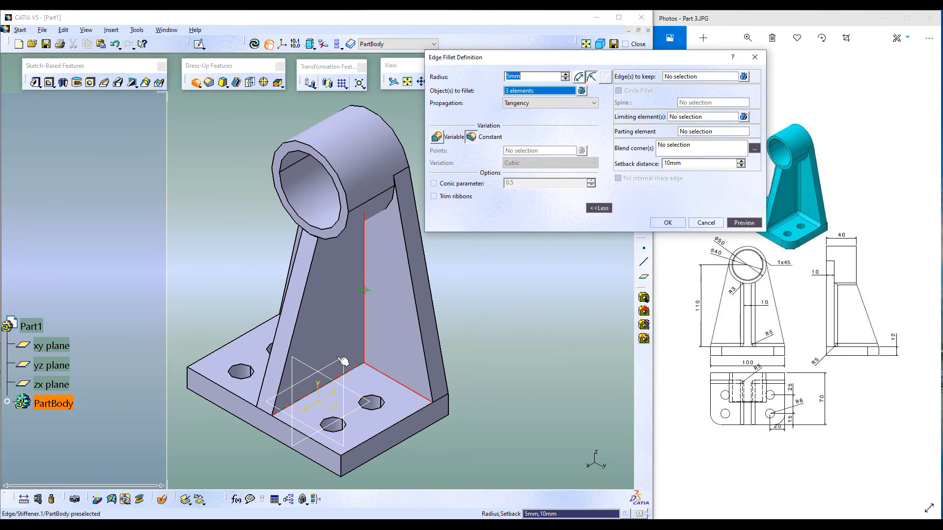
middle_drag(252, 276, 216, 313)
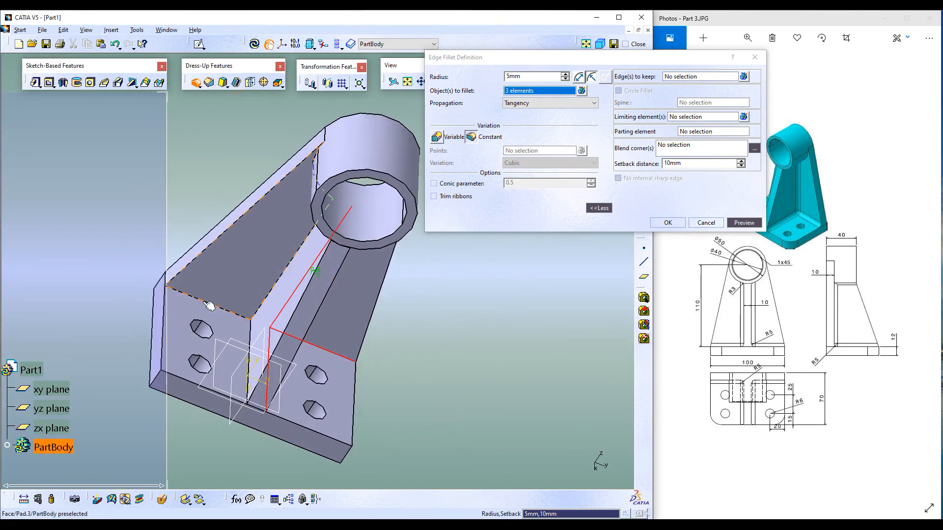
click(269, 311)
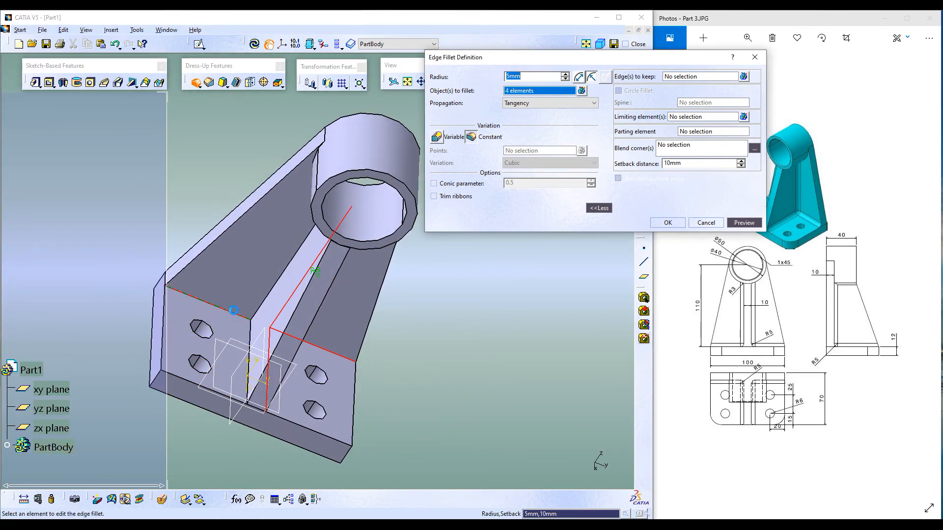
click(265, 304)
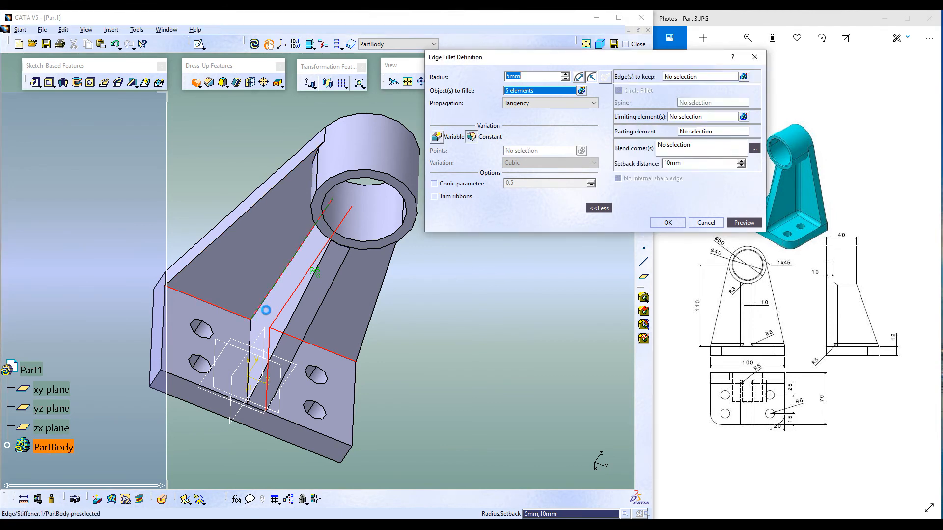
click(254, 336)
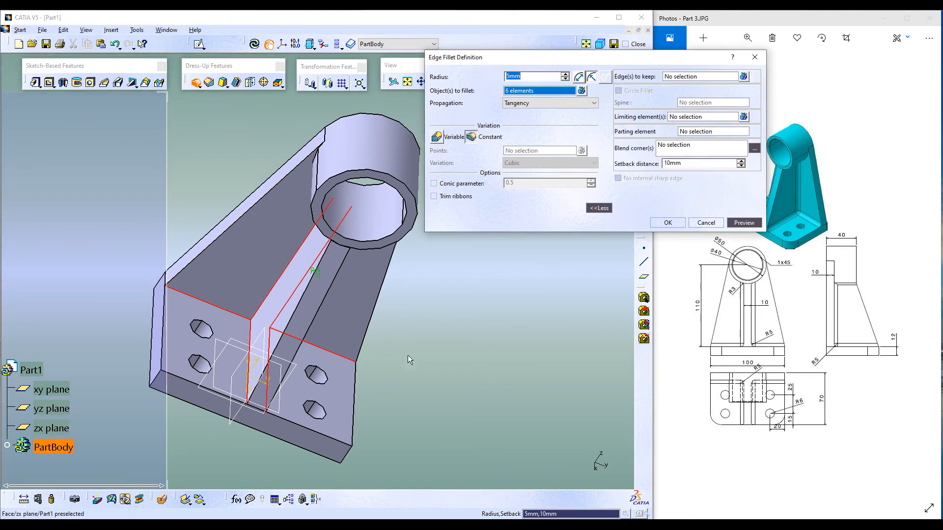
click(744, 223)
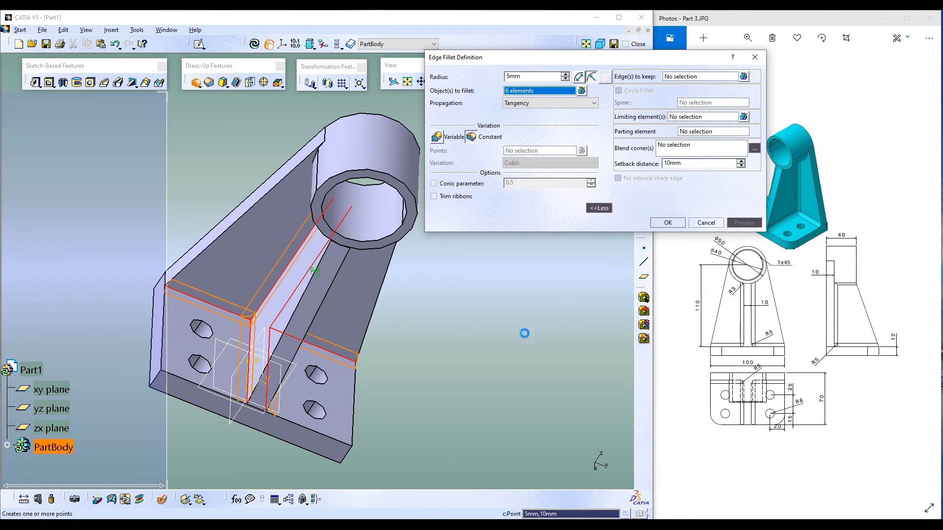
click(668, 222)
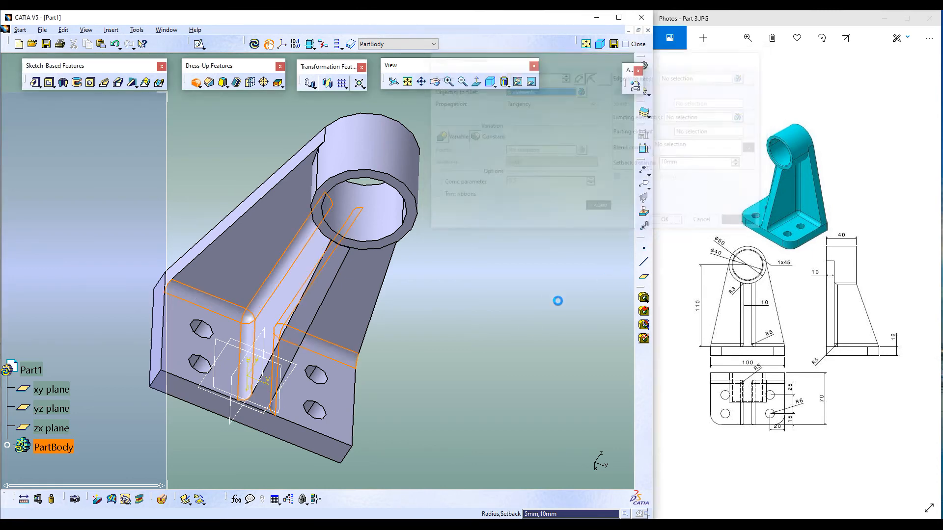
click(599, 44)
click(495, 201)
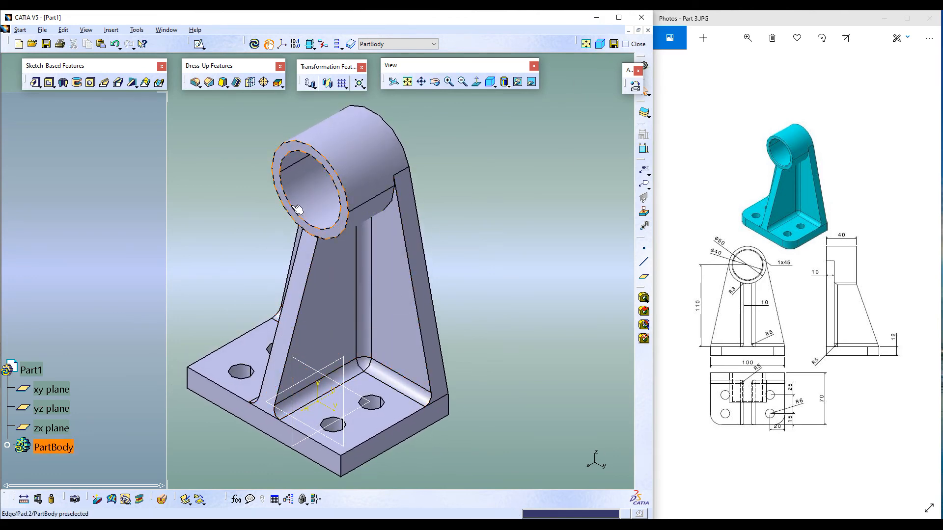
Fillet the two edges where the rib's sides meet the underside of the boss with a 3 mm radius and Minimal propagation
middle_drag(351, 231, 355, 106)
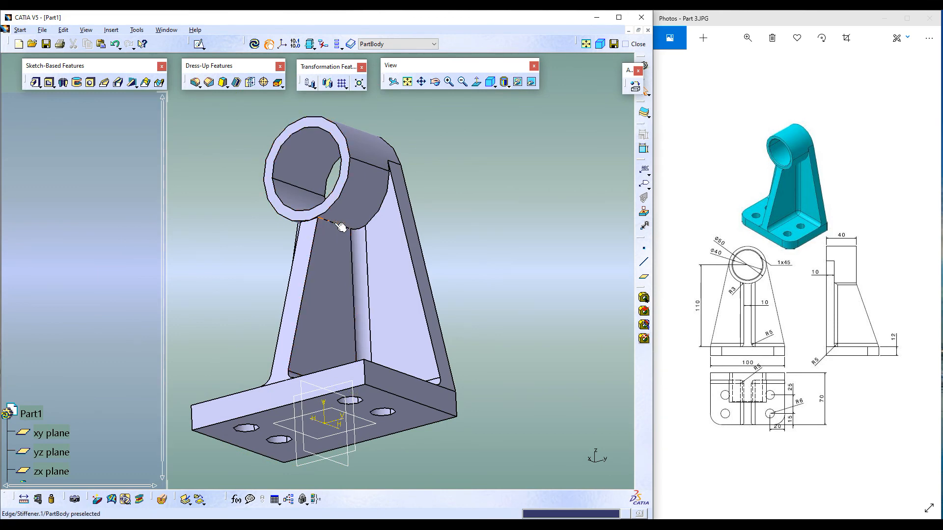
middle_drag(301, 251, 448, 227)
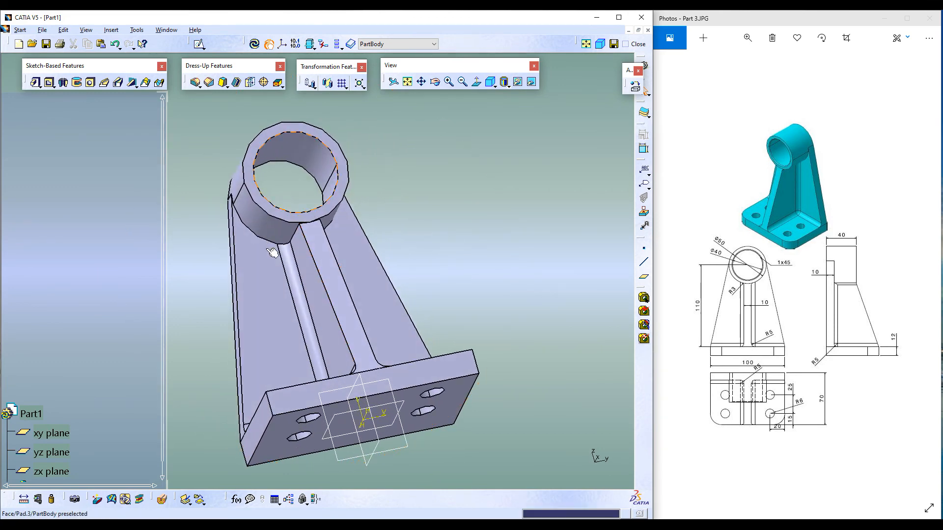
click(195, 82)
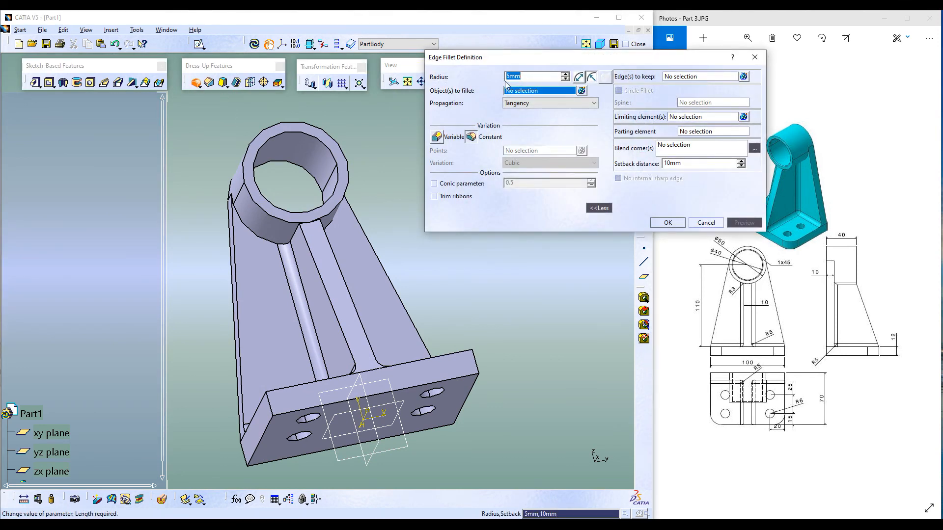
text(3)
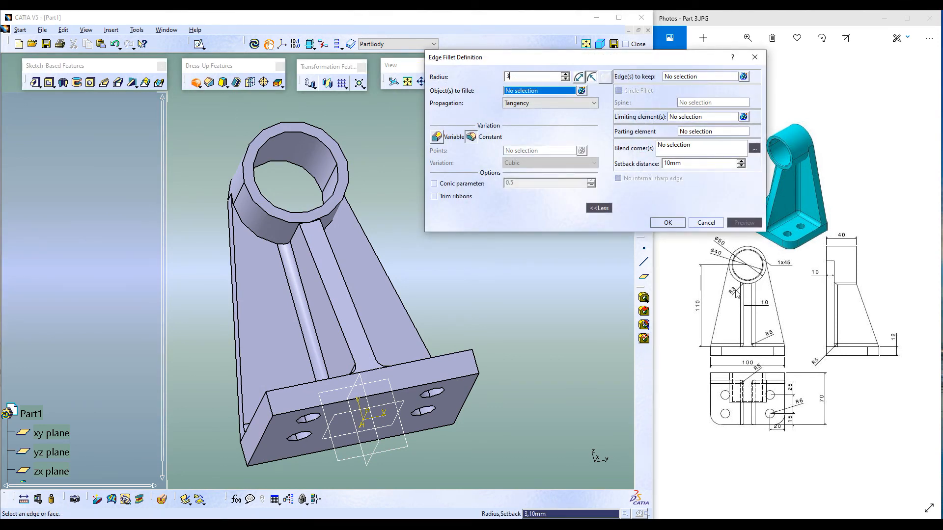
click(299, 237)
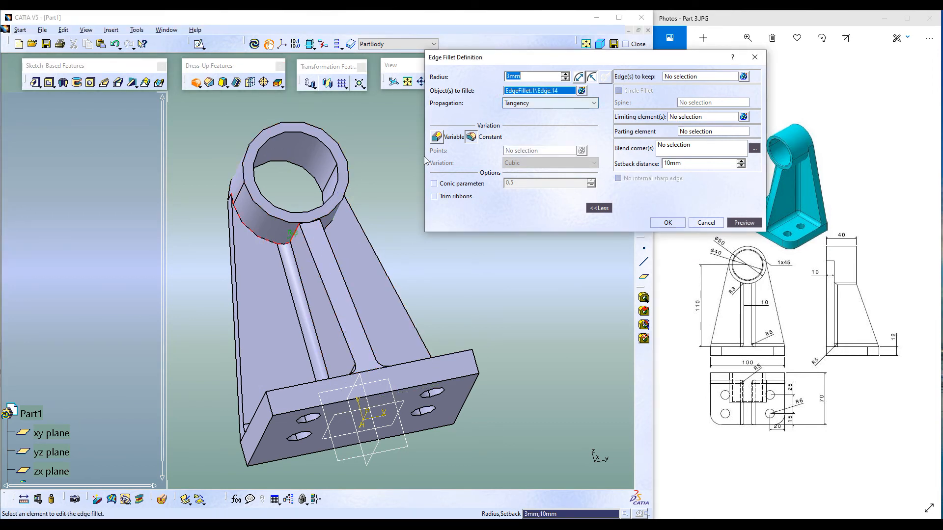
click(540, 105)
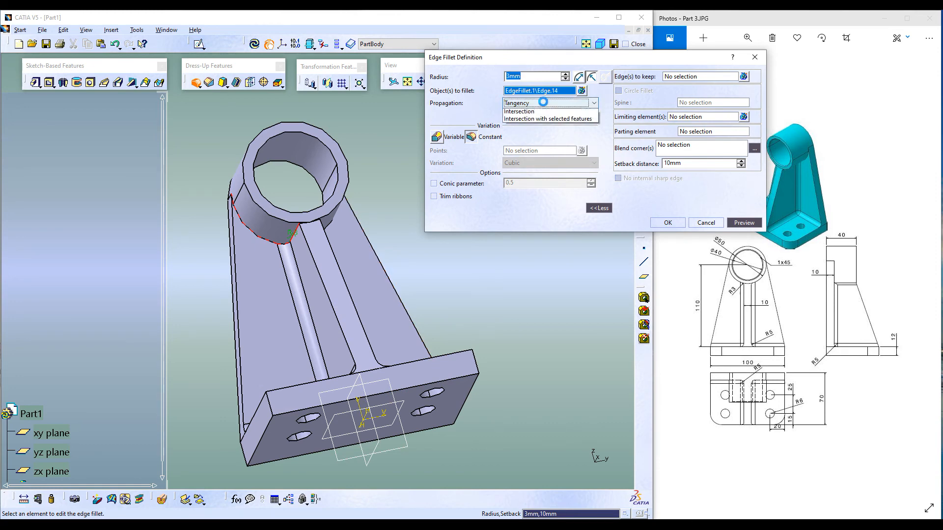
click(535, 120)
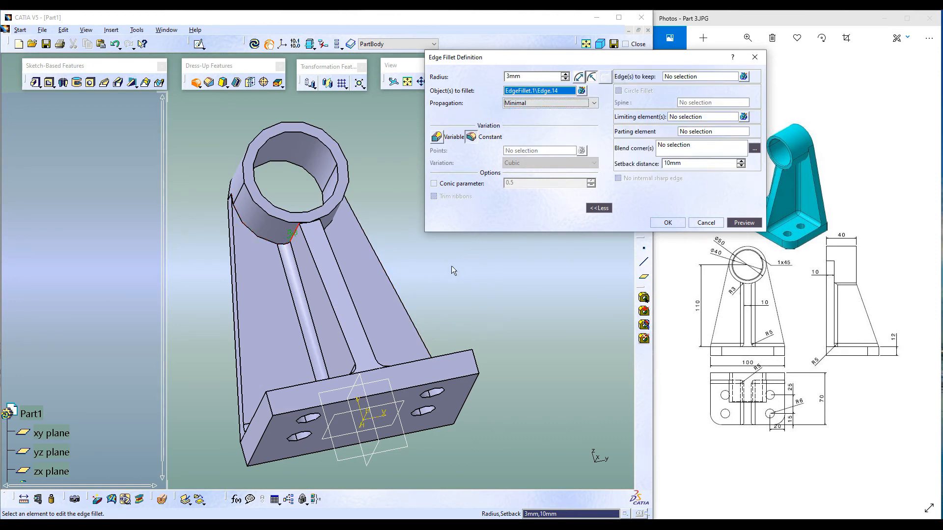
middle_drag(445, 284, 251, 245)
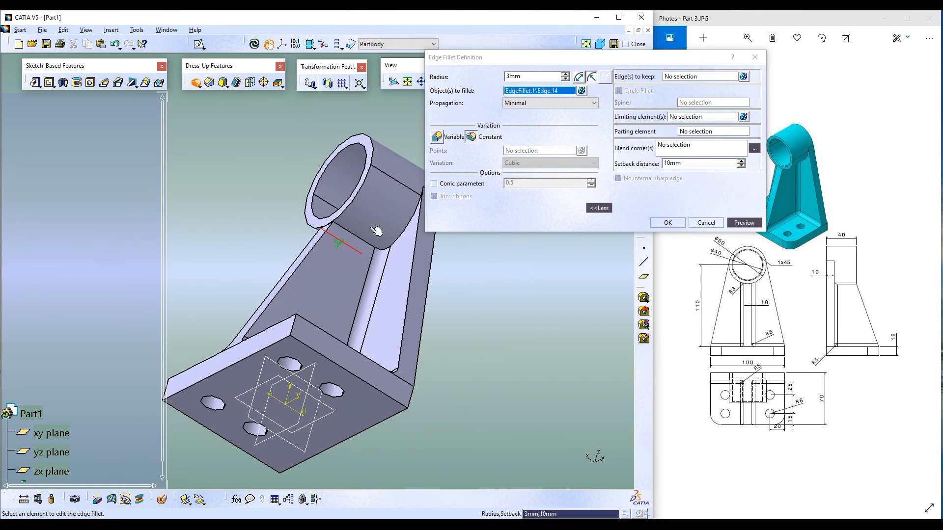
click(358, 237)
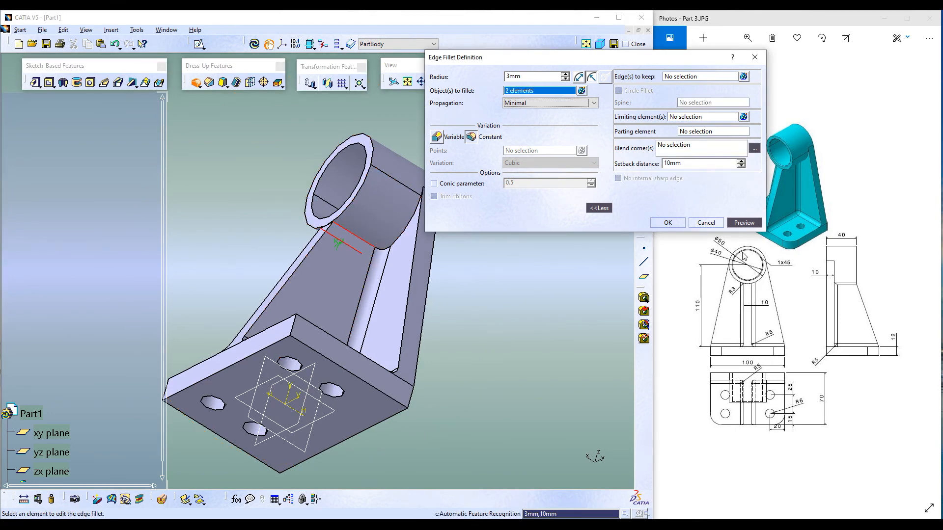
click(753, 226)
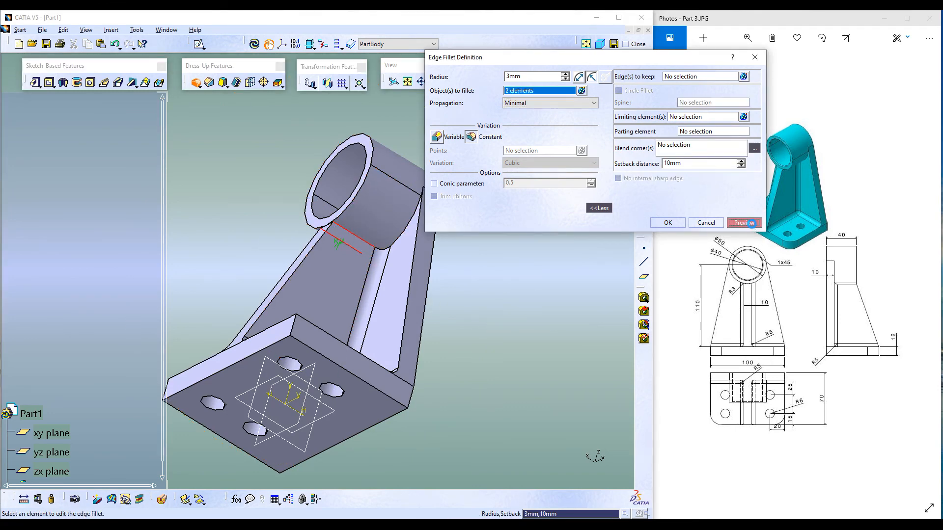
click(667, 222)
middle_drag(488, 220, 483, 281)
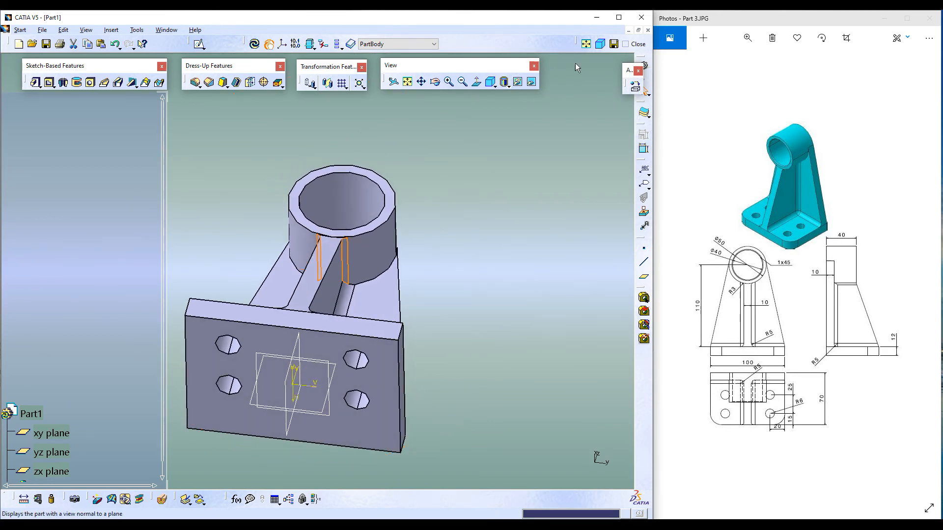
Chamfer the front inner edge of the boss bore with a 1 mm length and a 45 deg angle
click(598, 47)
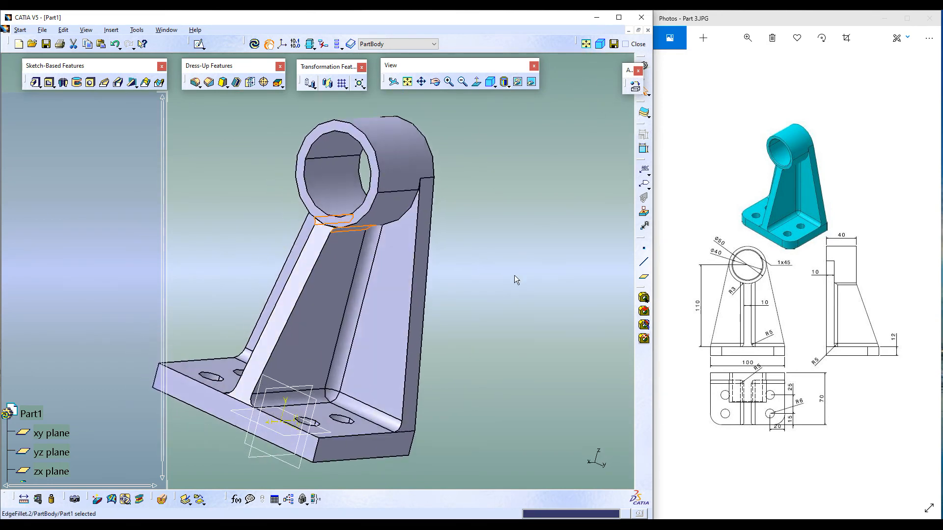
click(208, 82)
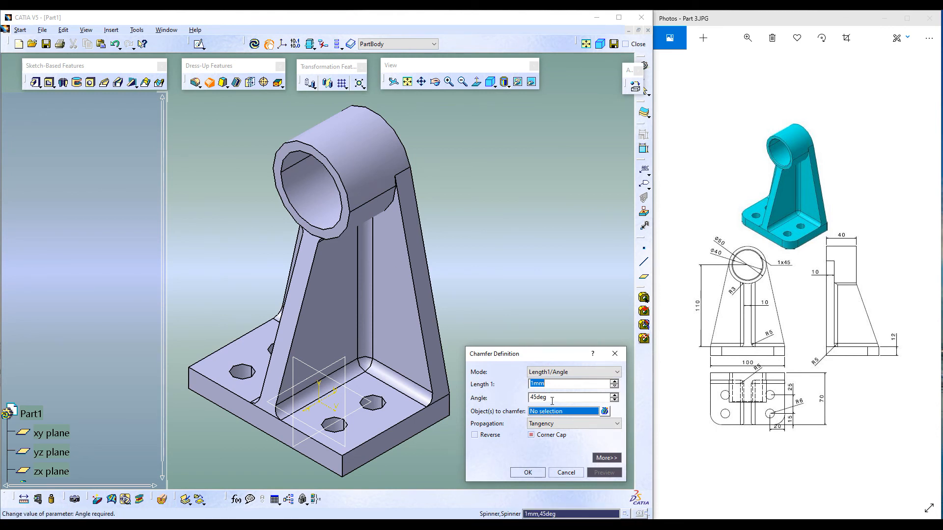
click(294, 197)
click(527, 472)
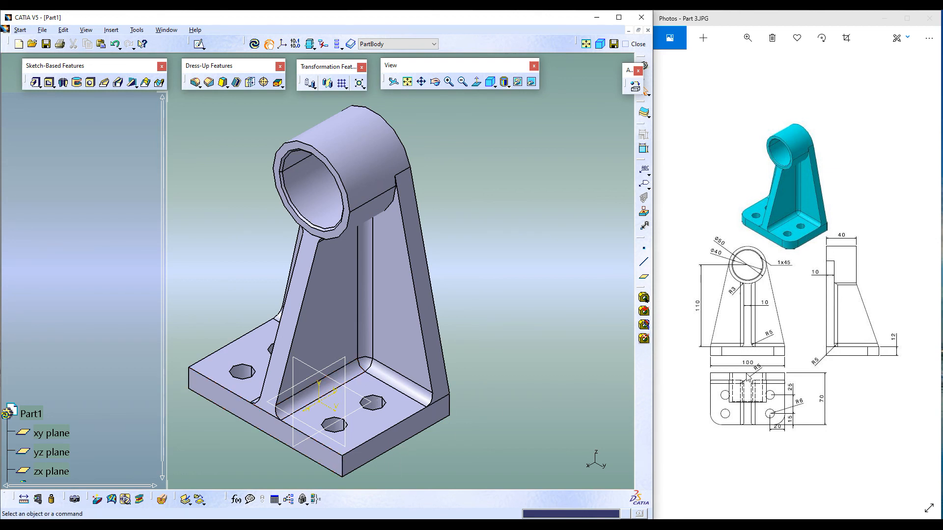
Fillet the two vertical corner edges at the front of the base plate, as in the reference drawing
click(195, 82)
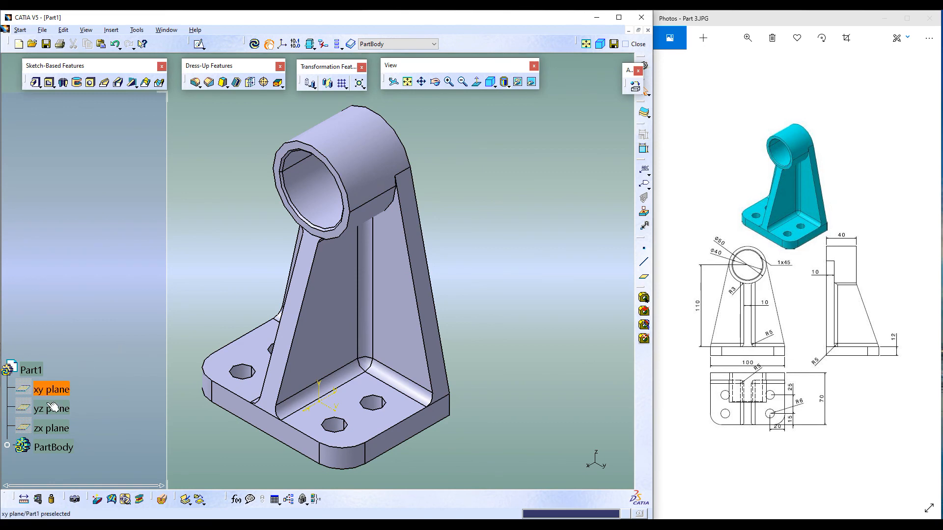
Change the fill colour of the PartBody to cyan in its graphic properties, matching the reference image
right_click(52, 448)
click(76, 289)
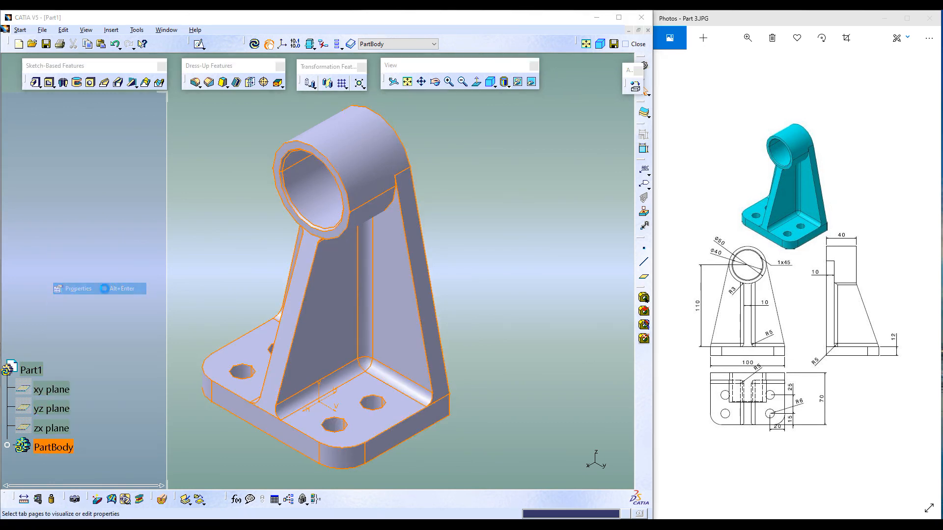
click(215, 149)
click(162, 182)
click(260, 394)
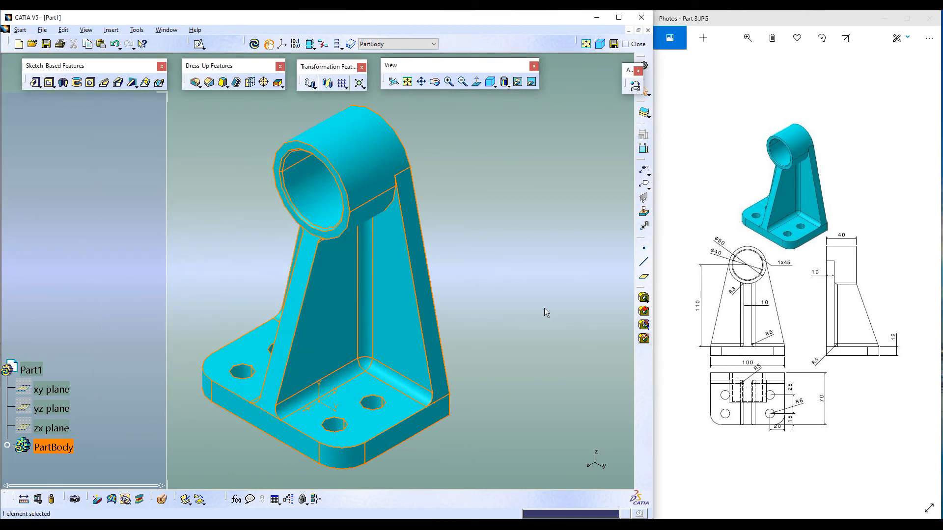
click(544, 308)
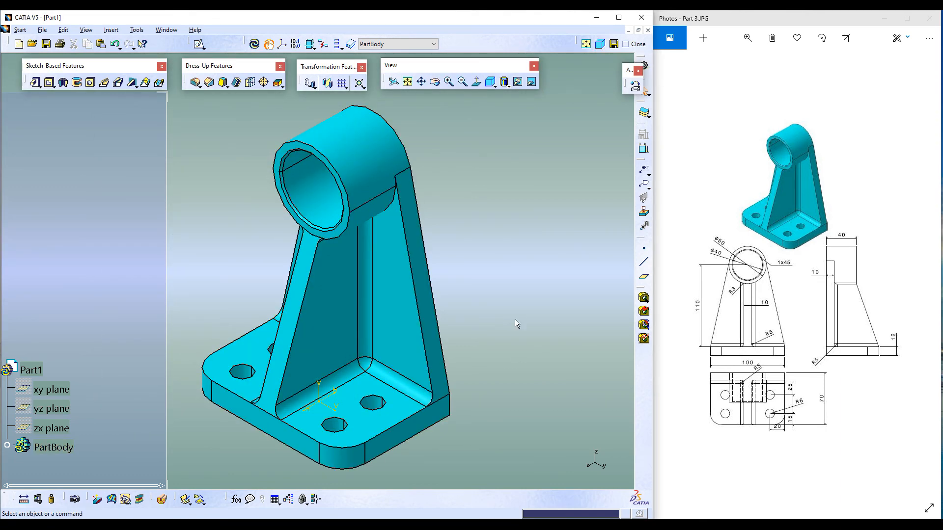